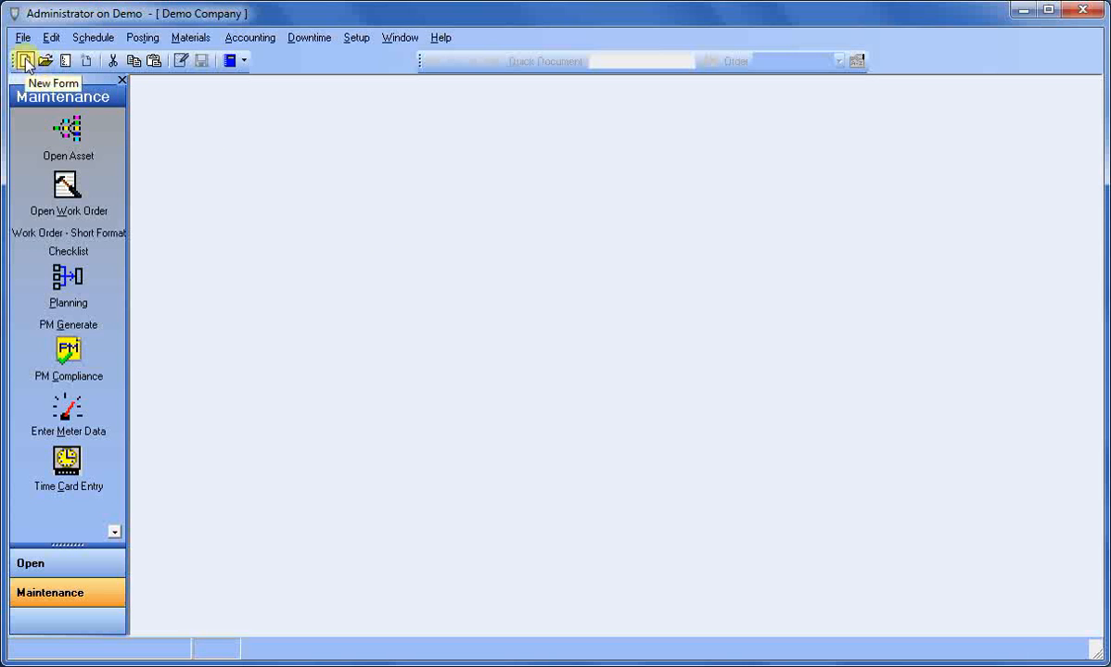
Start the PM Wizard for a new preventive maintenance task and continue past its welcome page
click(25, 61)
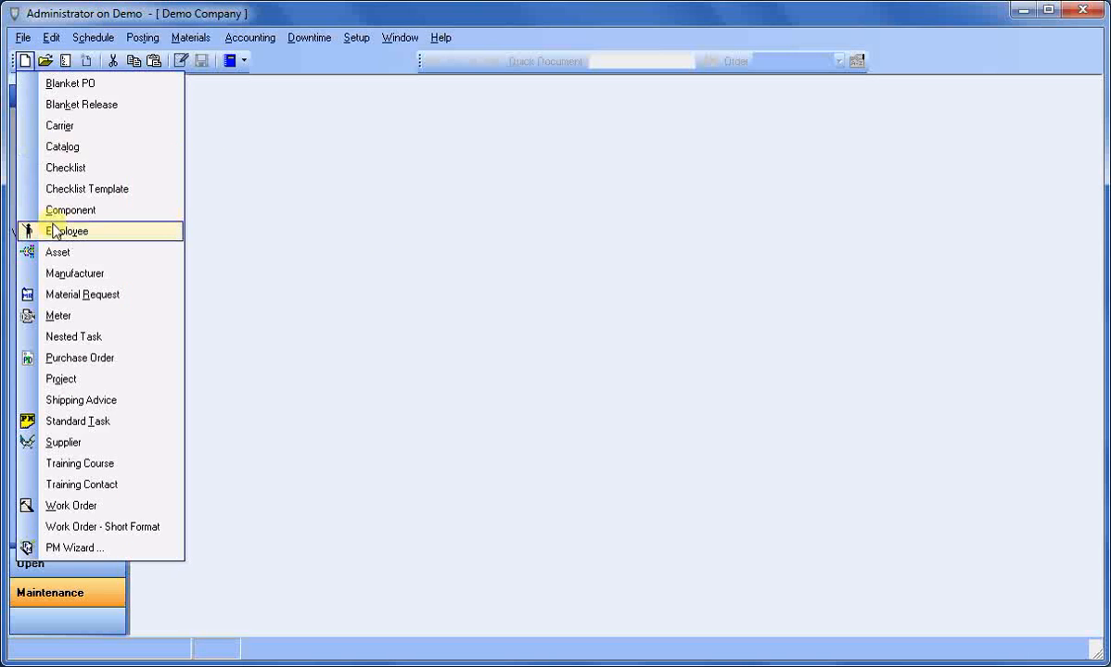
click(74, 548)
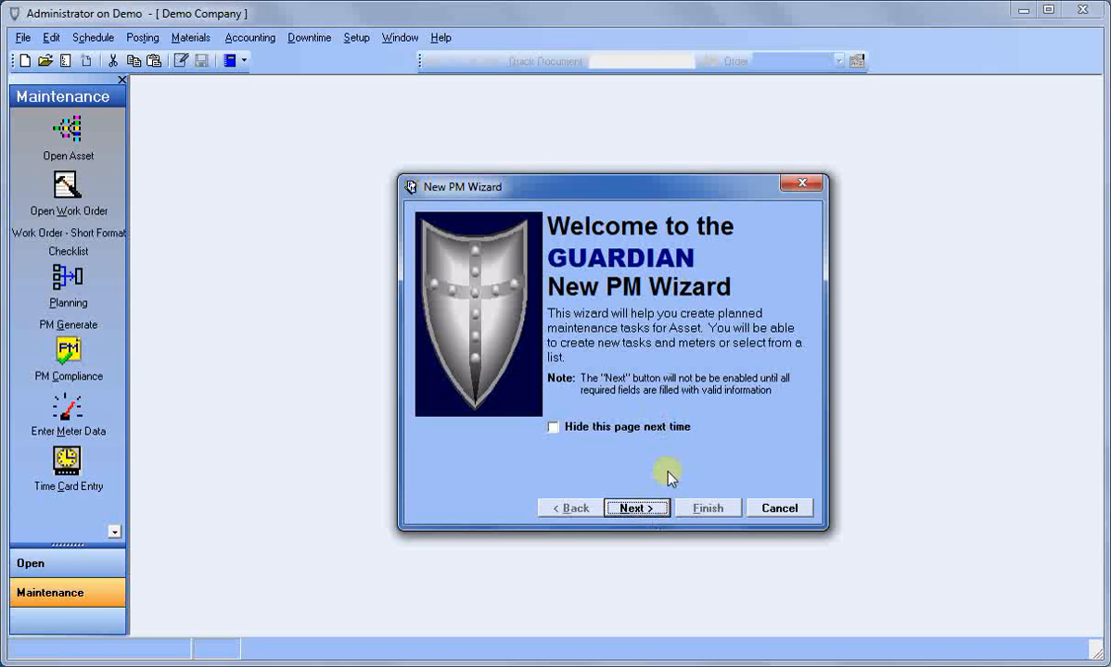
click(636, 508)
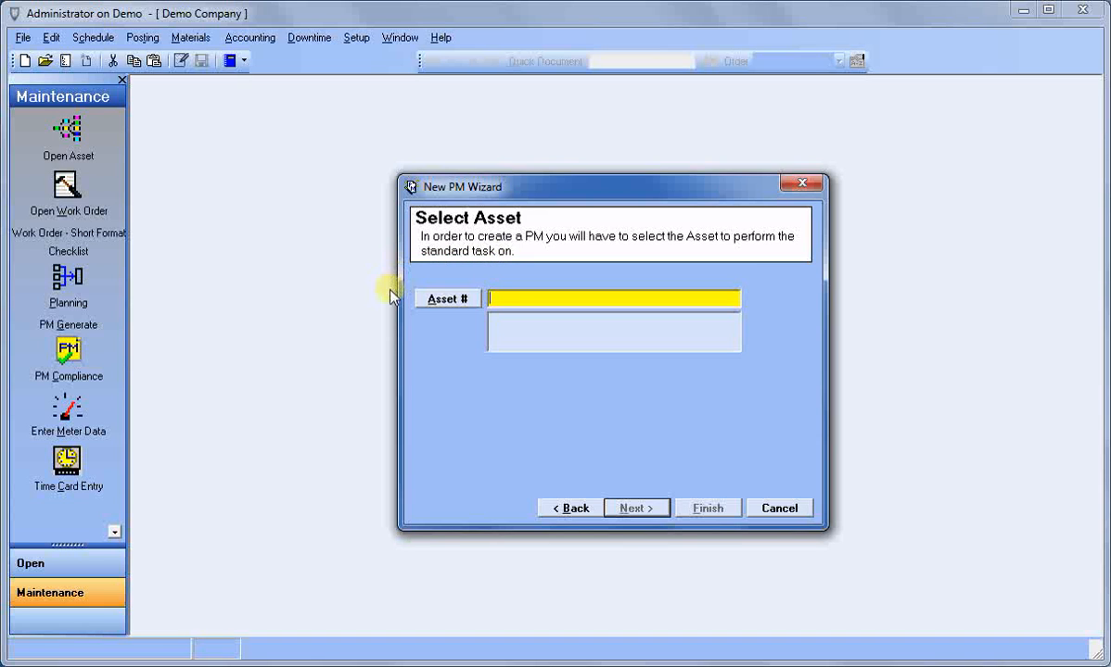
Select asset D1-10-A Machine A under Department1, Dept1Area10 as the asset for the PM
click(446, 300)
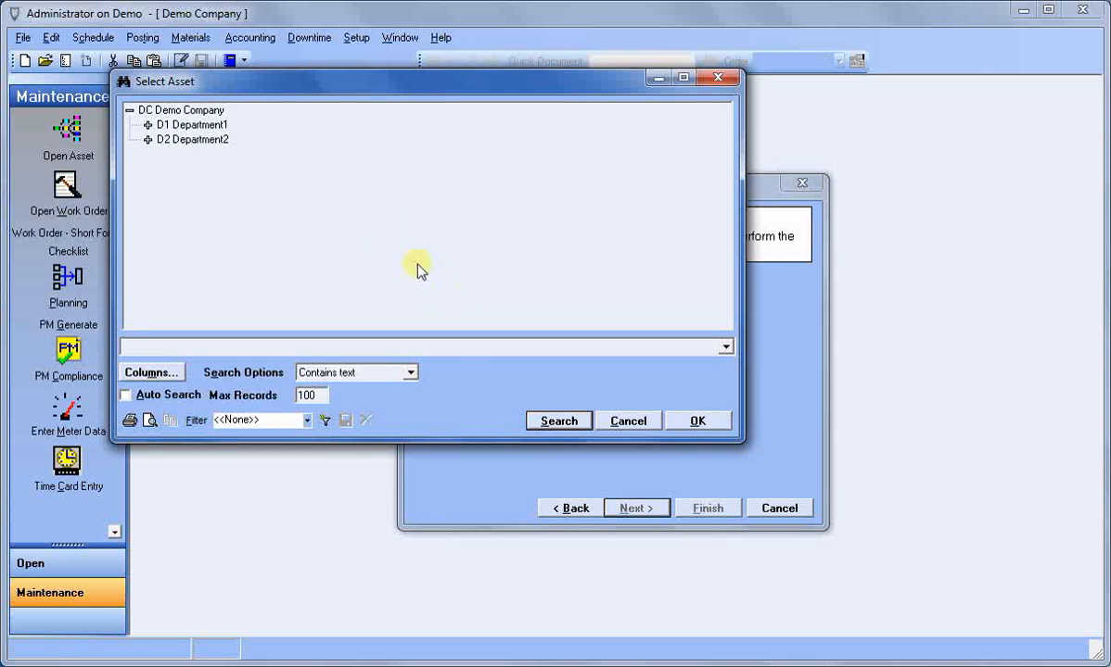
click(146, 126)
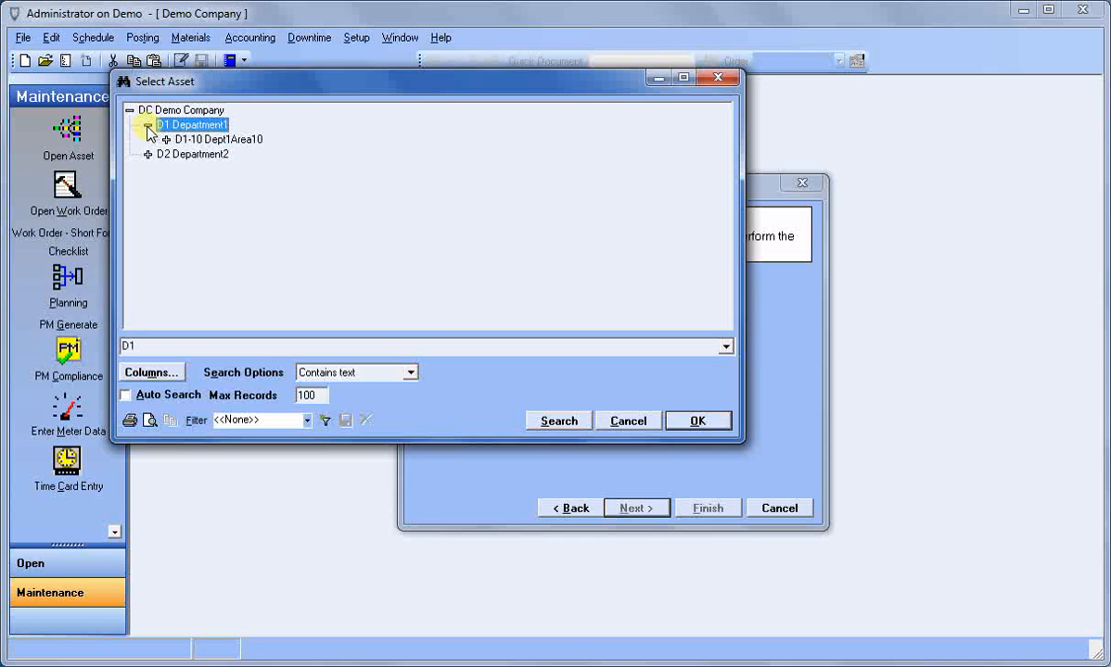
click(166, 140)
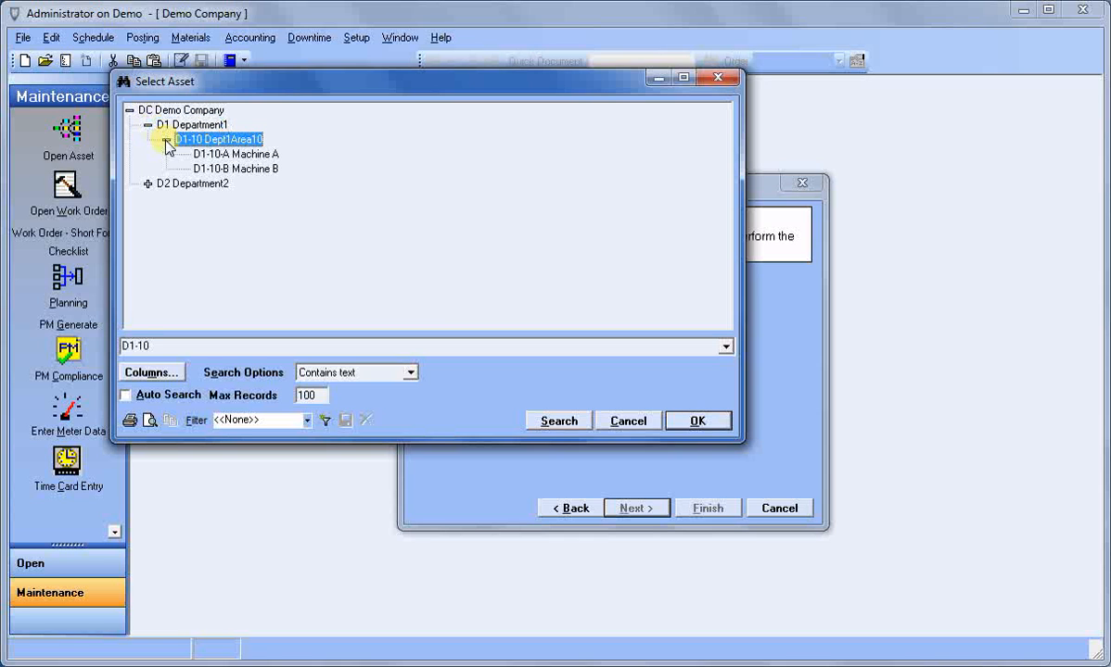
click(232, 154)
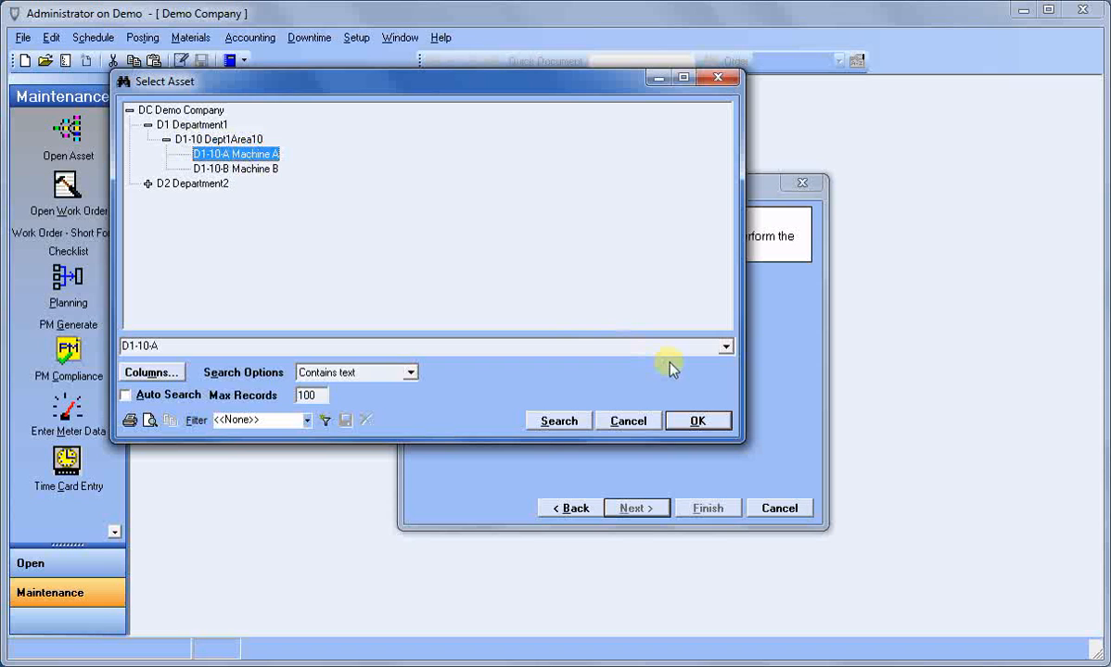
click(698, 423)
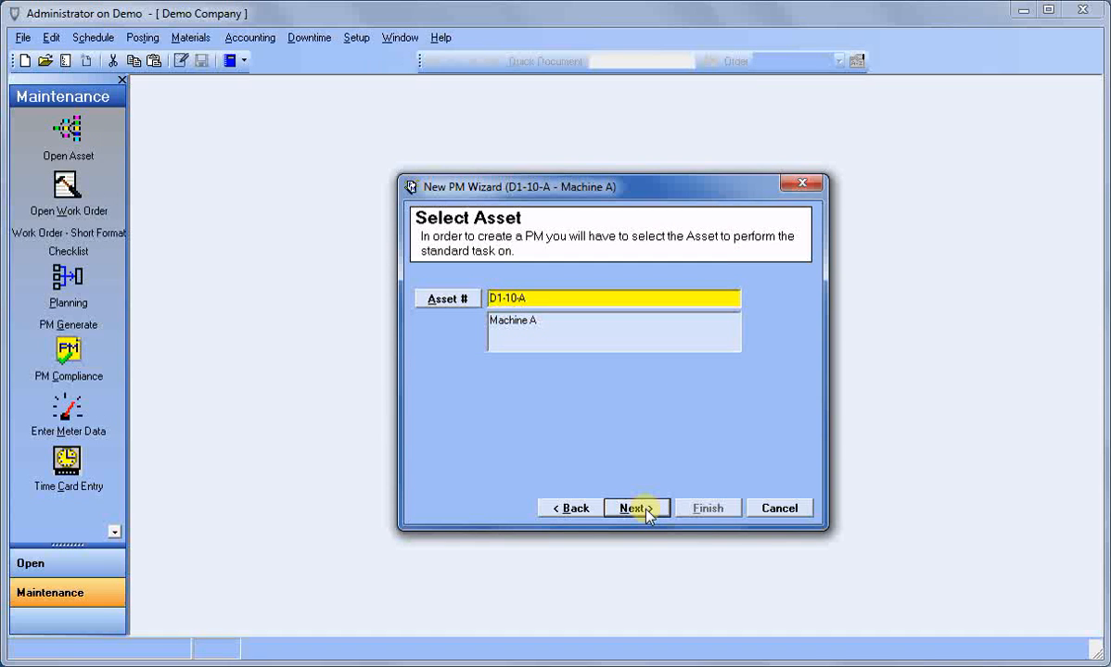
click(636, 508)
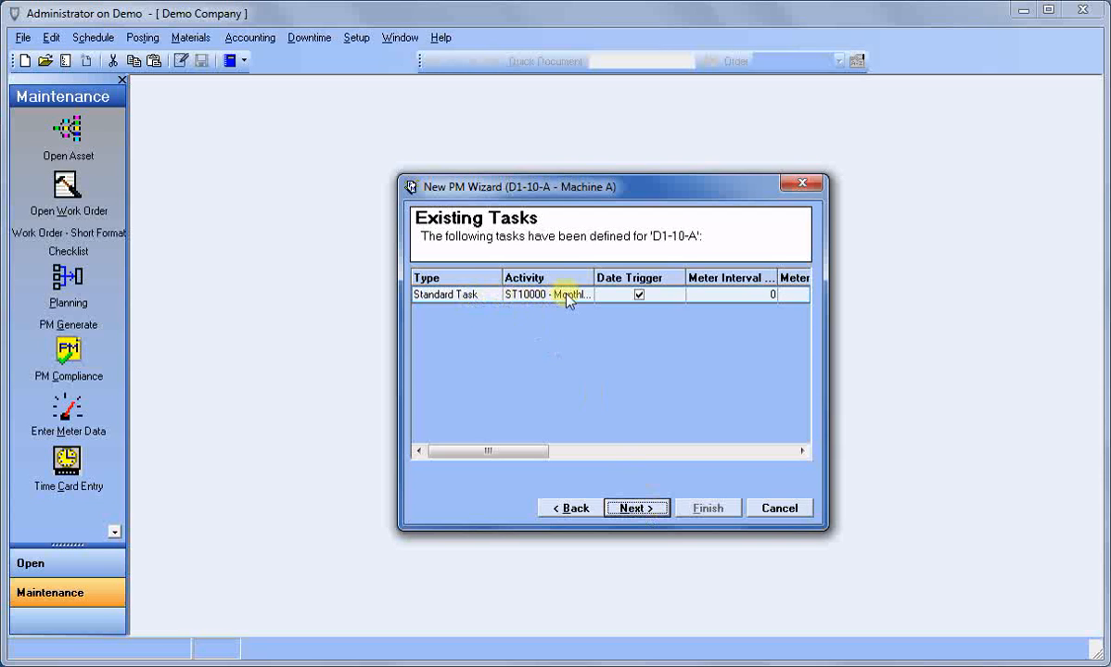
Widen the Activity column to read the asset's existing tasks, and choose to create a new standard task
drag(594, 271, 663, 275)
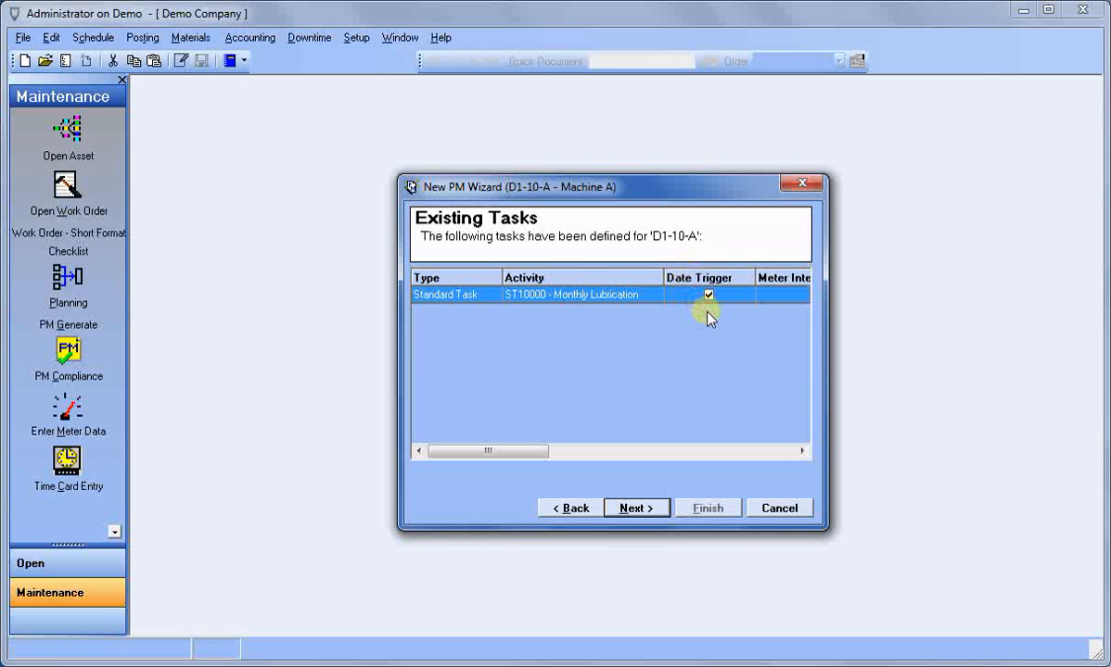
click(637, 509)
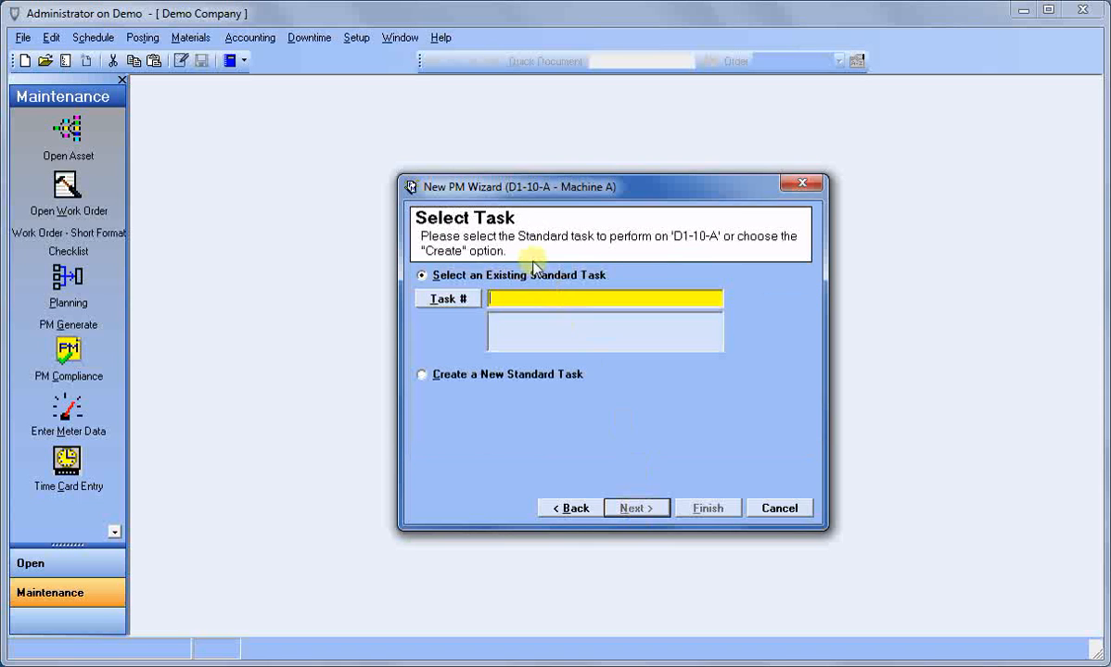
click(422, 376)
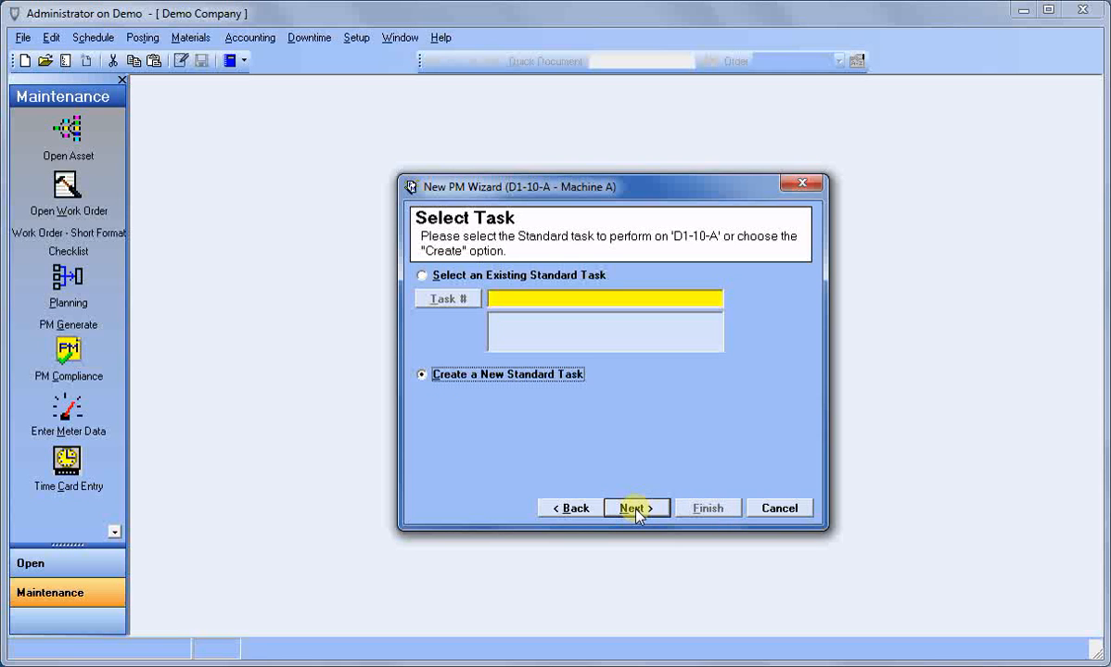
click(636, 510)
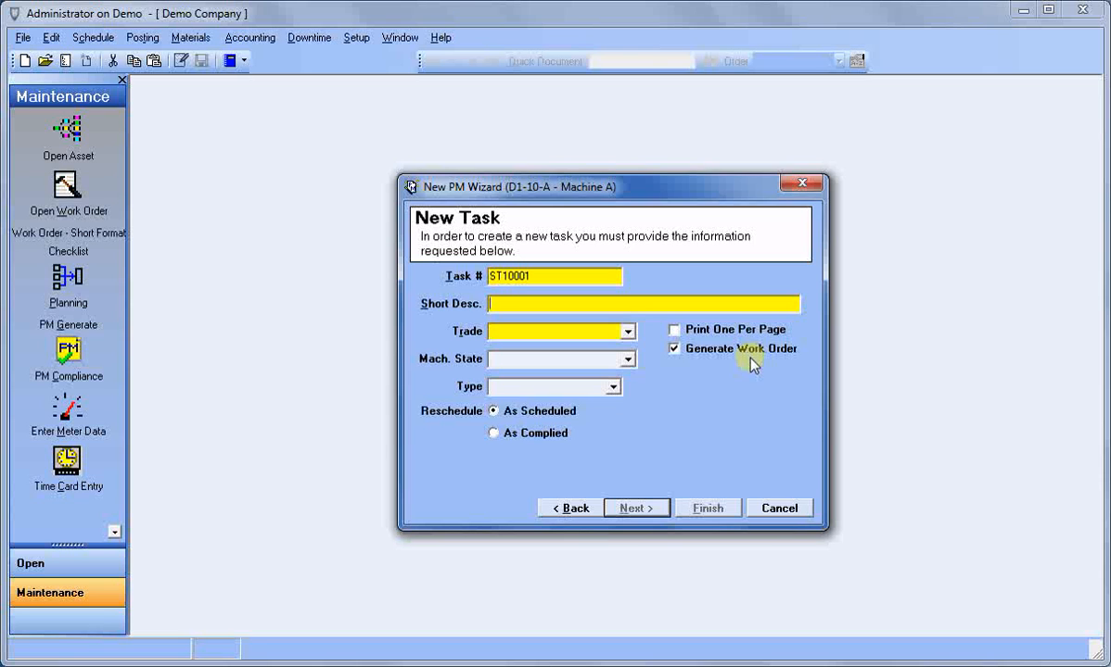
Define the new task with short description "Semi-Annual Belt Change/Inspection", trade Fitter and machine state Locked Out
text(Semi-Annual Belt)
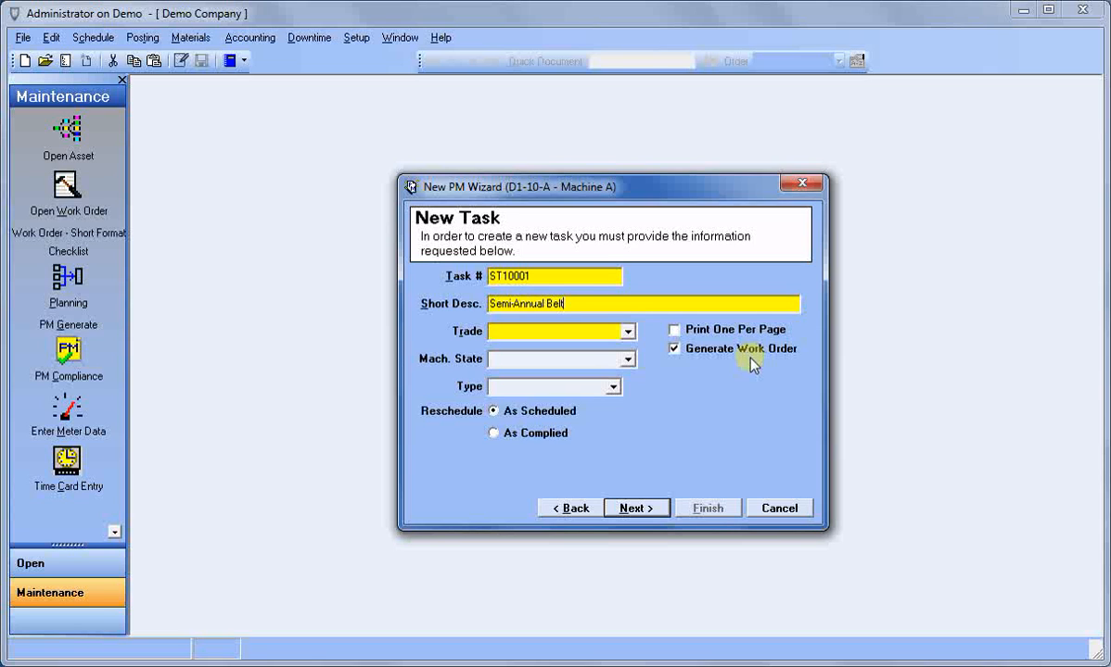
text( Change/Inspection)
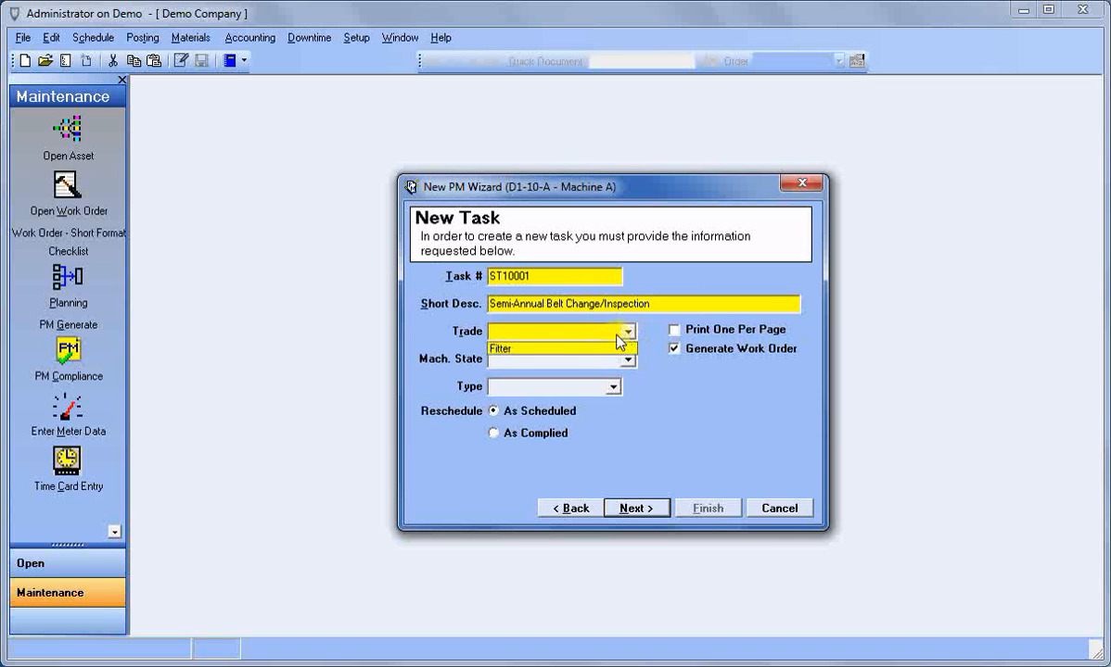
click(517, 348)
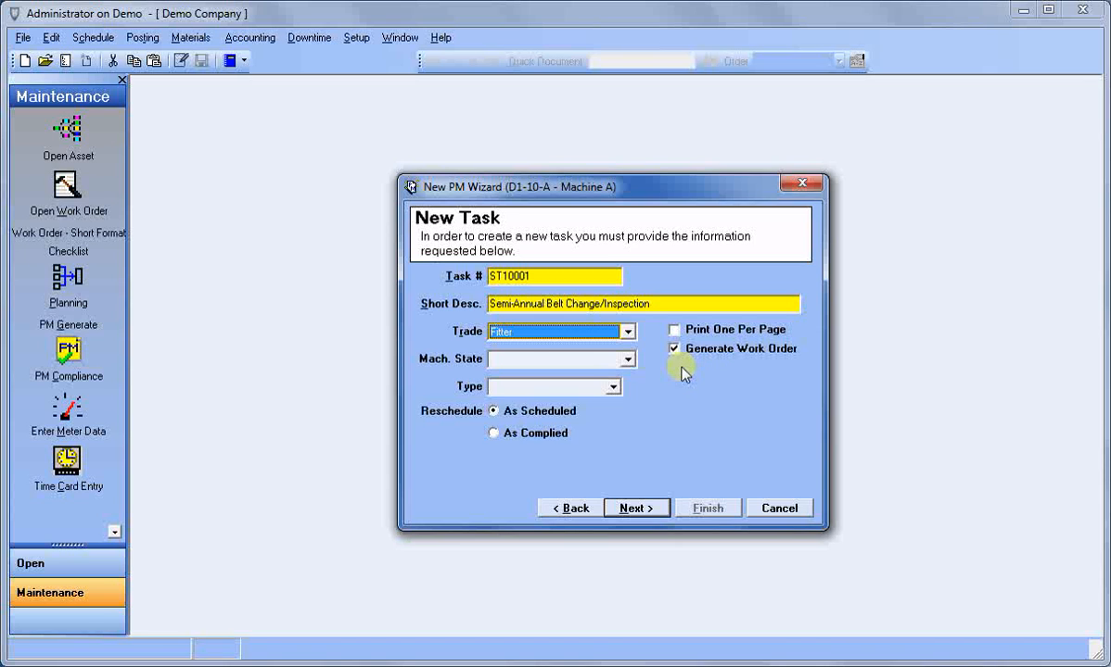
click(628, 360)
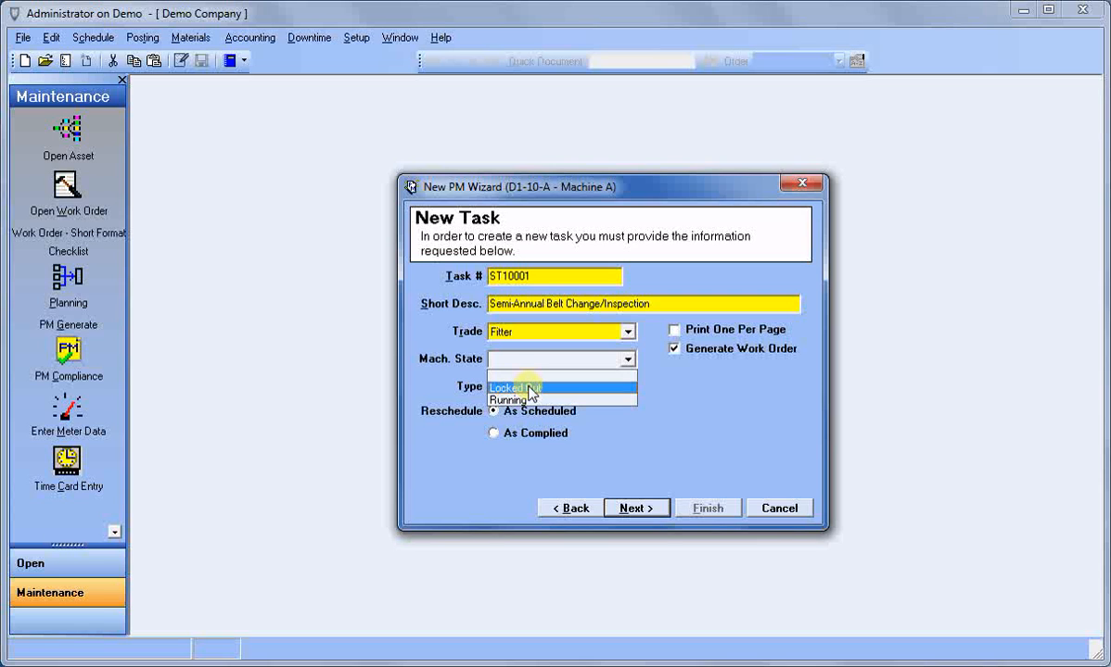
click(530, 388)
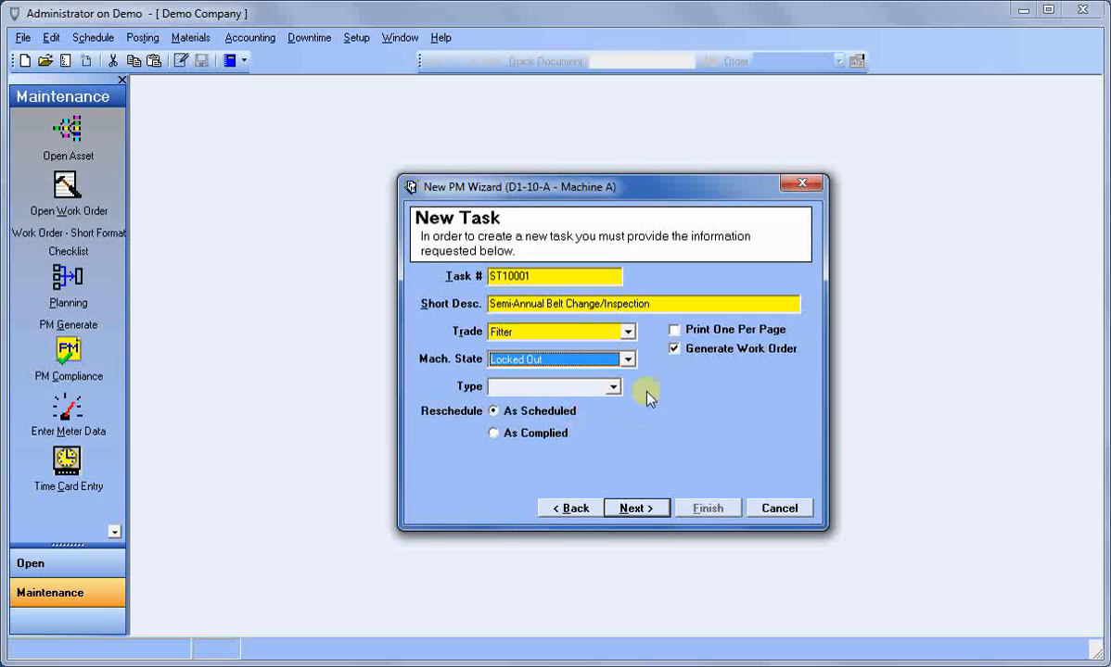
click(636, 509)
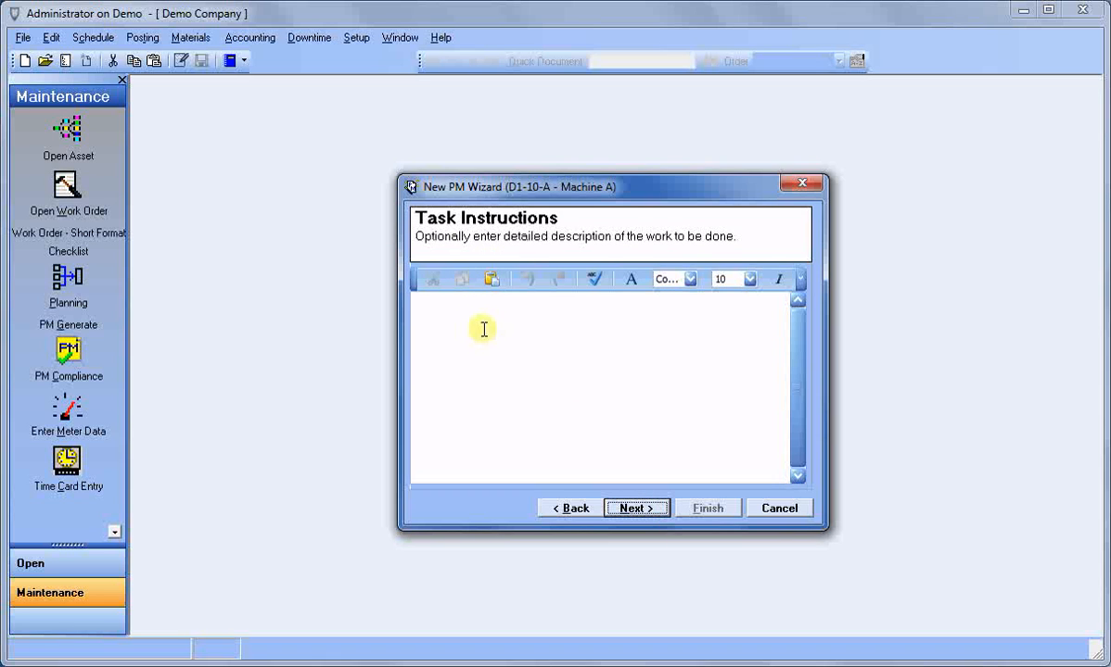
Enter the task instructions "Inspect belt for signs of wear. Replace if necessary."
click(461, 307)
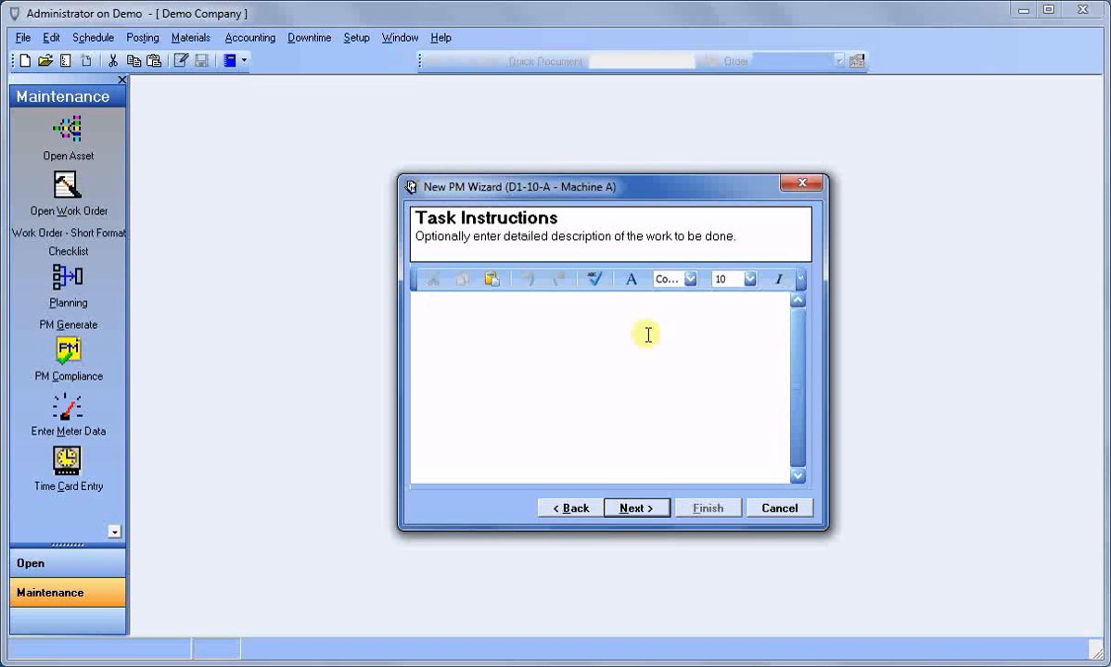
text(Inspec)
key(BackSpace)
key(BackSpace)
key(BackSpace)
text(pect belt for )
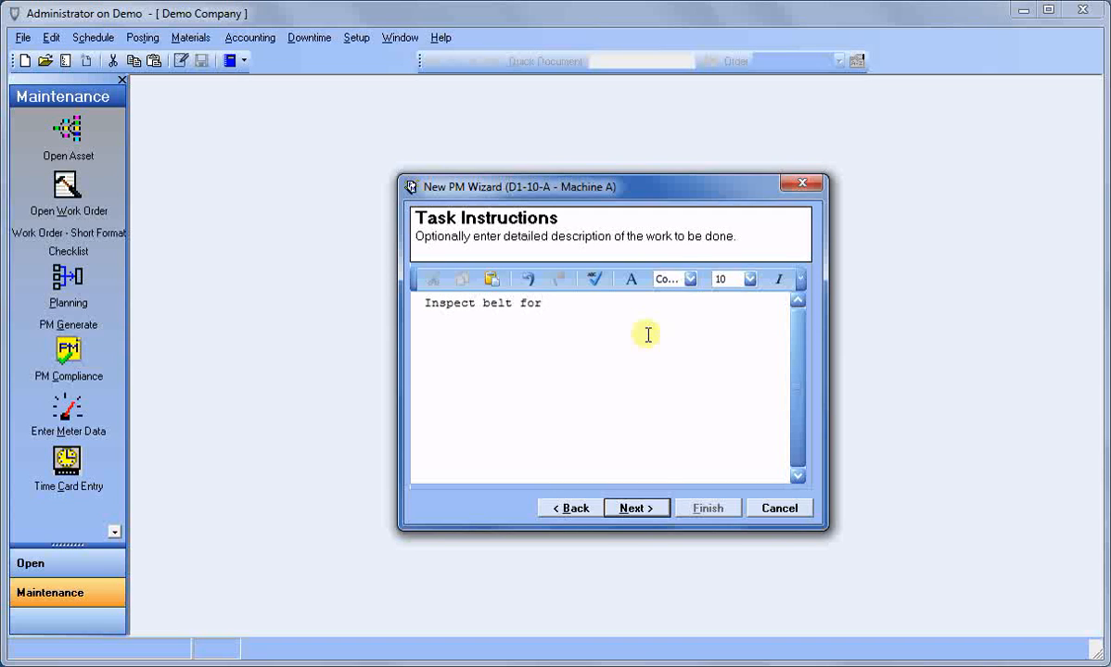
text(signs of wear.  Rep)
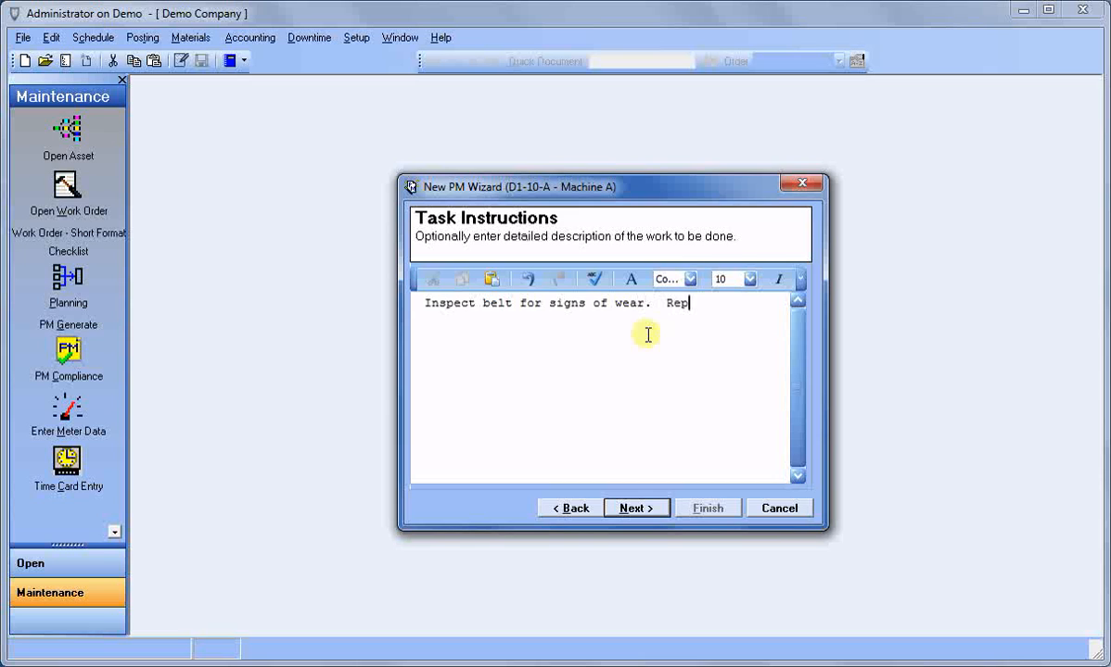
text(lace is)
key(BackSpace)
text(f necessary.)
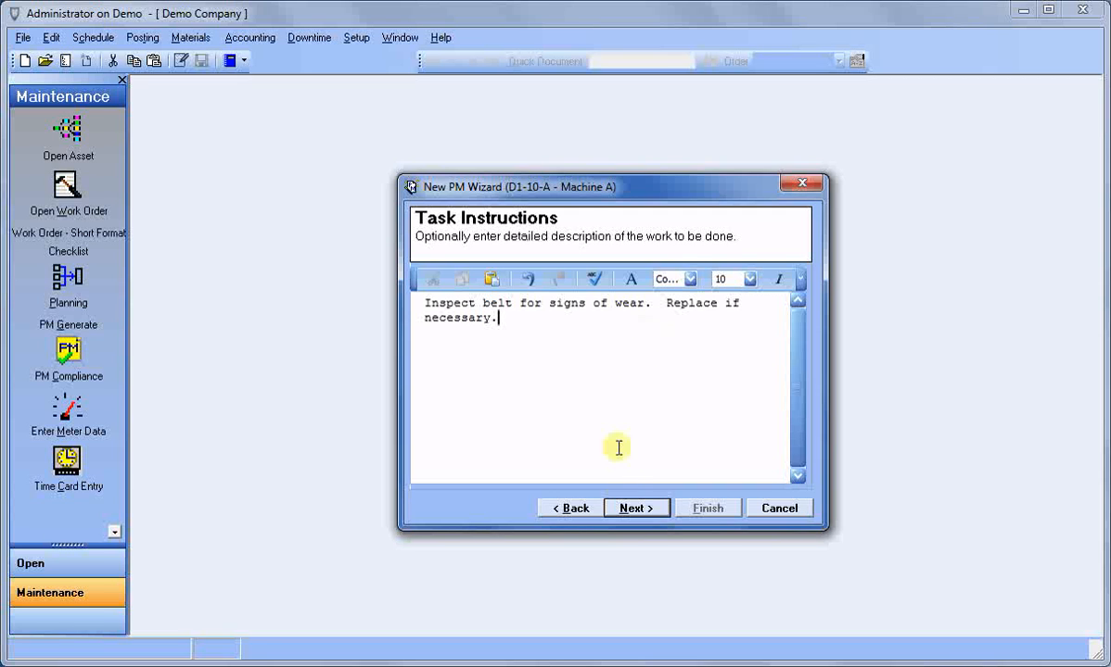
click(636, 509)
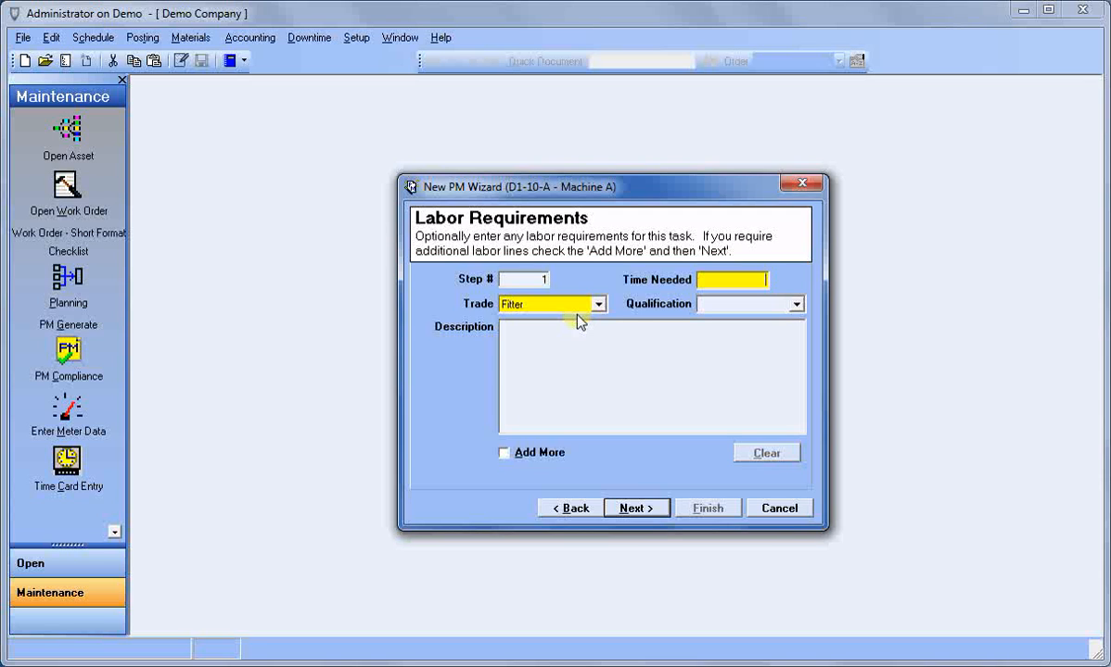
Add a Fitter labor requirement with 0.50 time needed and accept the labor summary
text(.5)
click(524, 341)
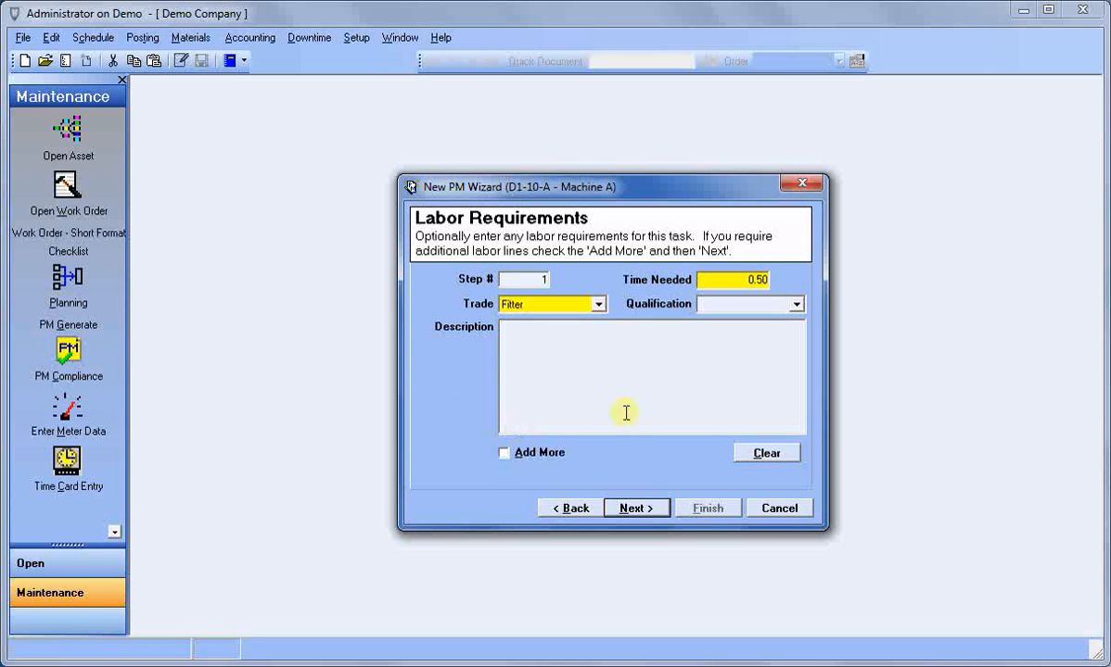
click(642, 509)
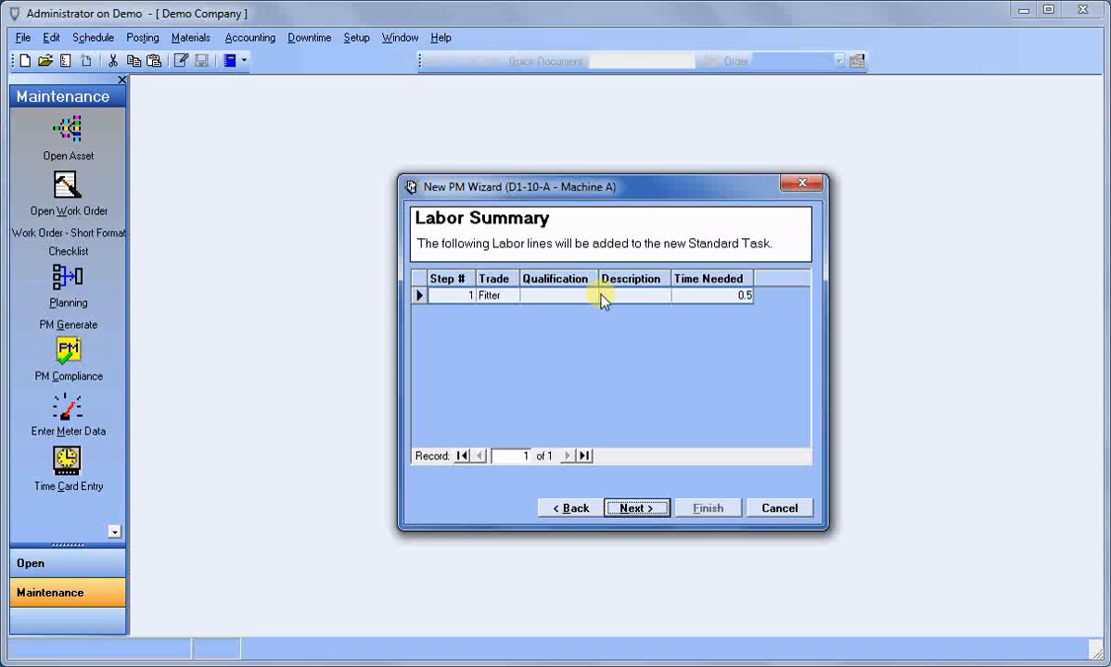
click(638, 508)
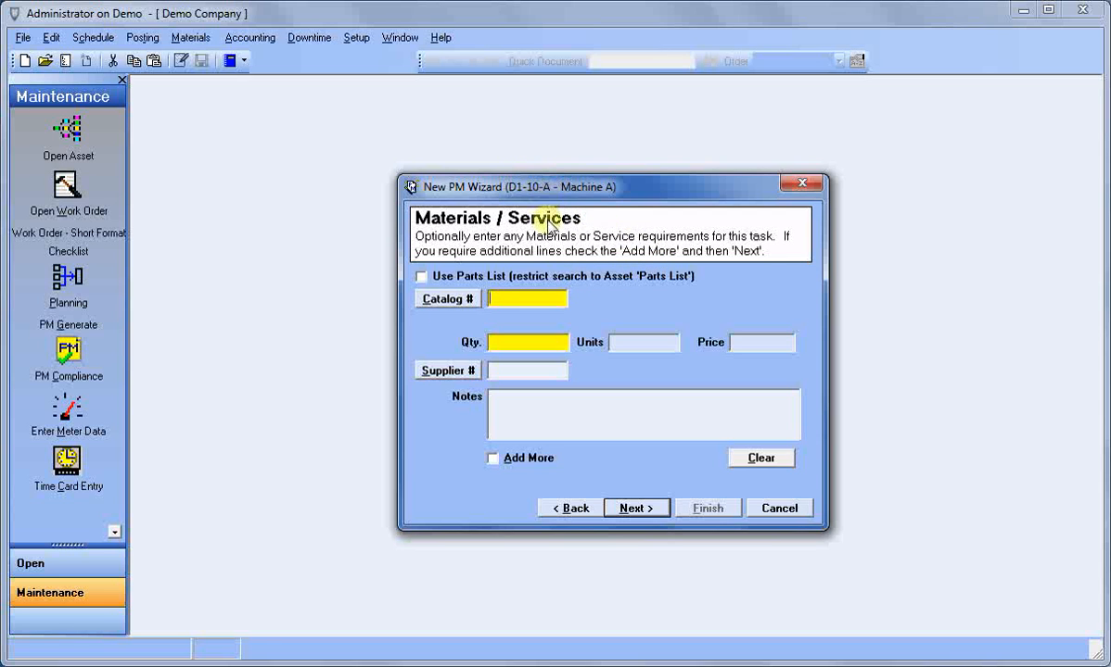
Search the catalog for "belt" and add V-Belt C10000 with quantity 1 as the required material
click(452, 301)
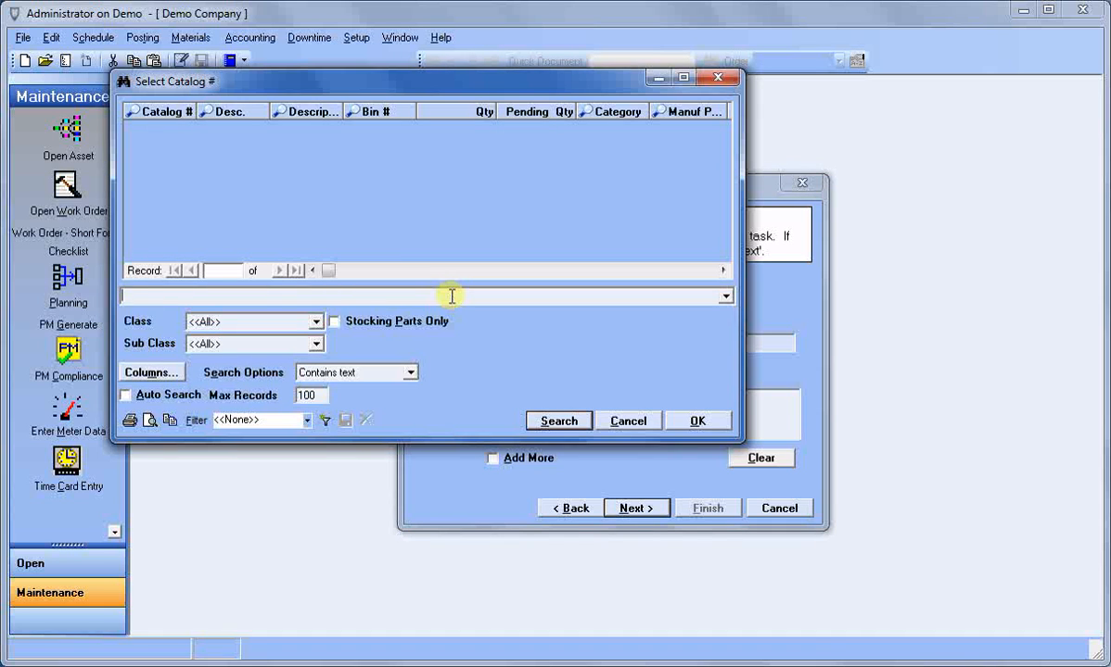
text(belt)
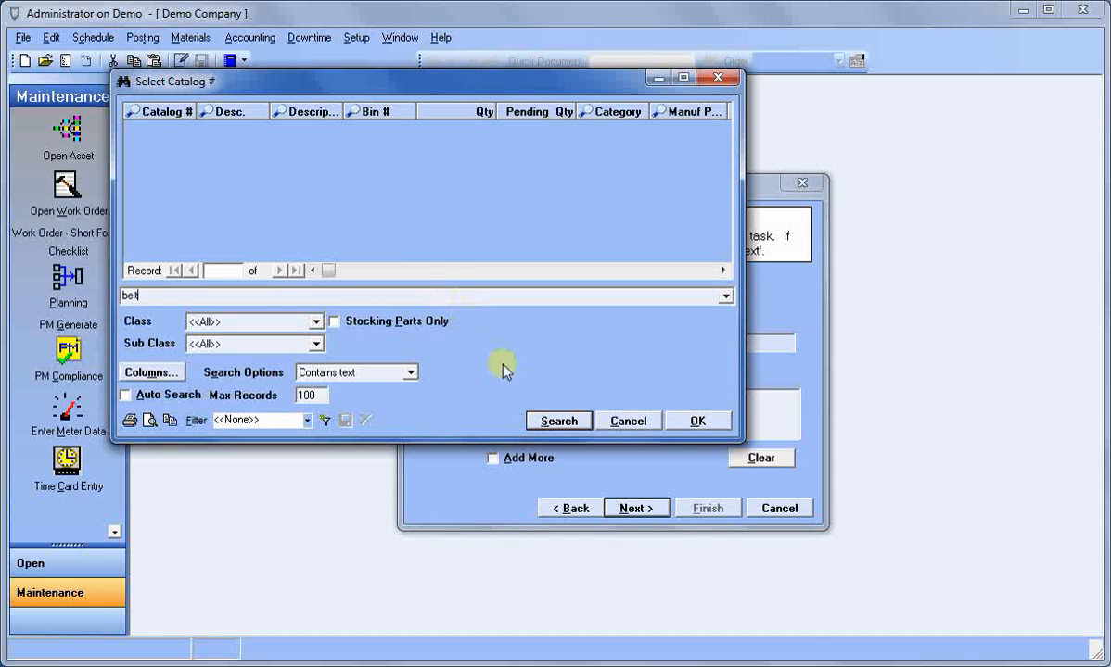
click(559, 422)
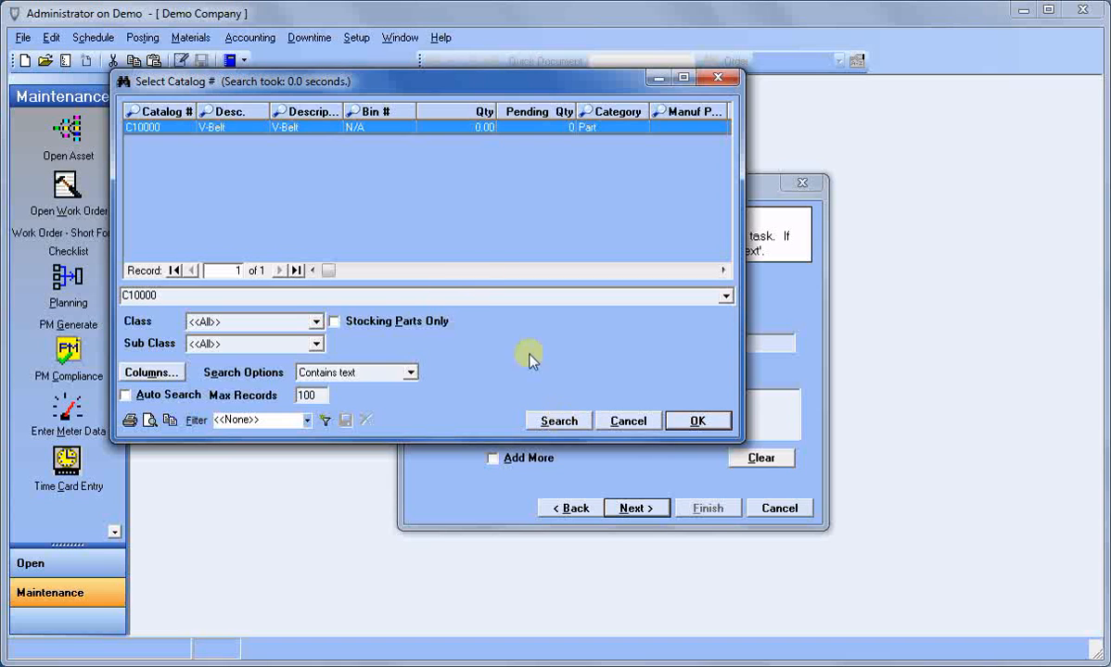
double_click(220, 133)
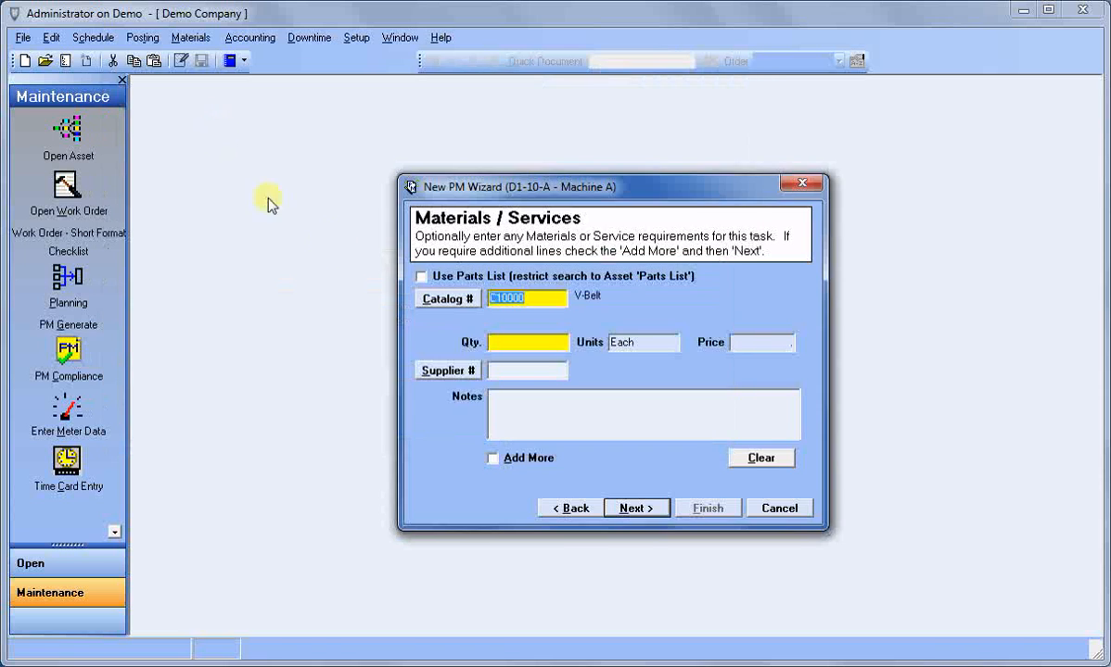
click(515, 340)
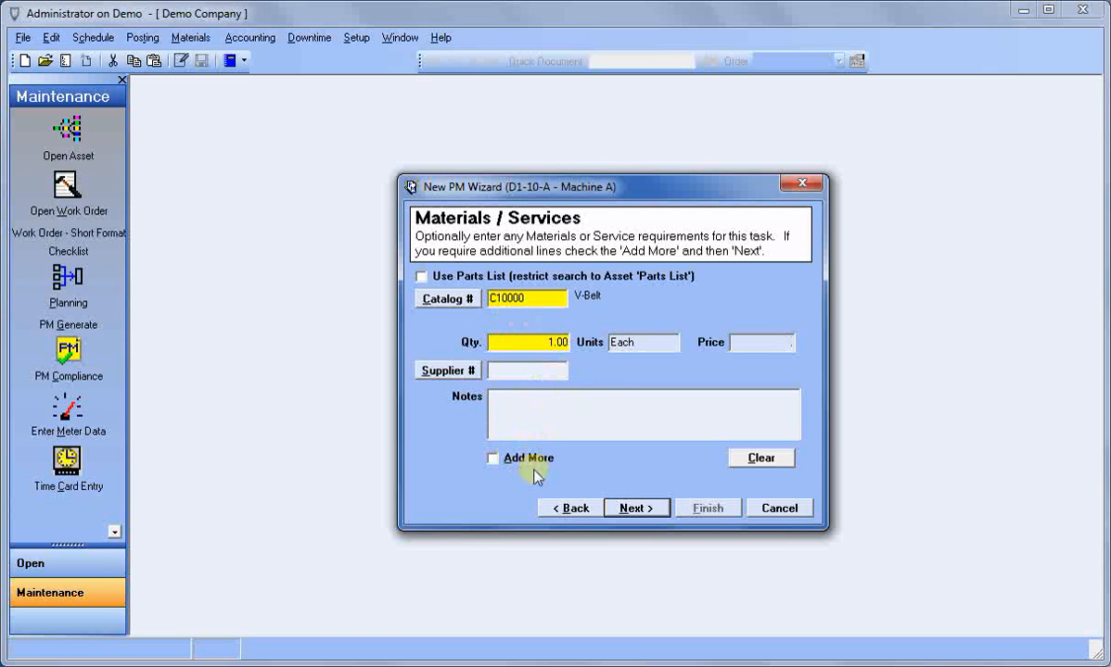
click(645, 510)
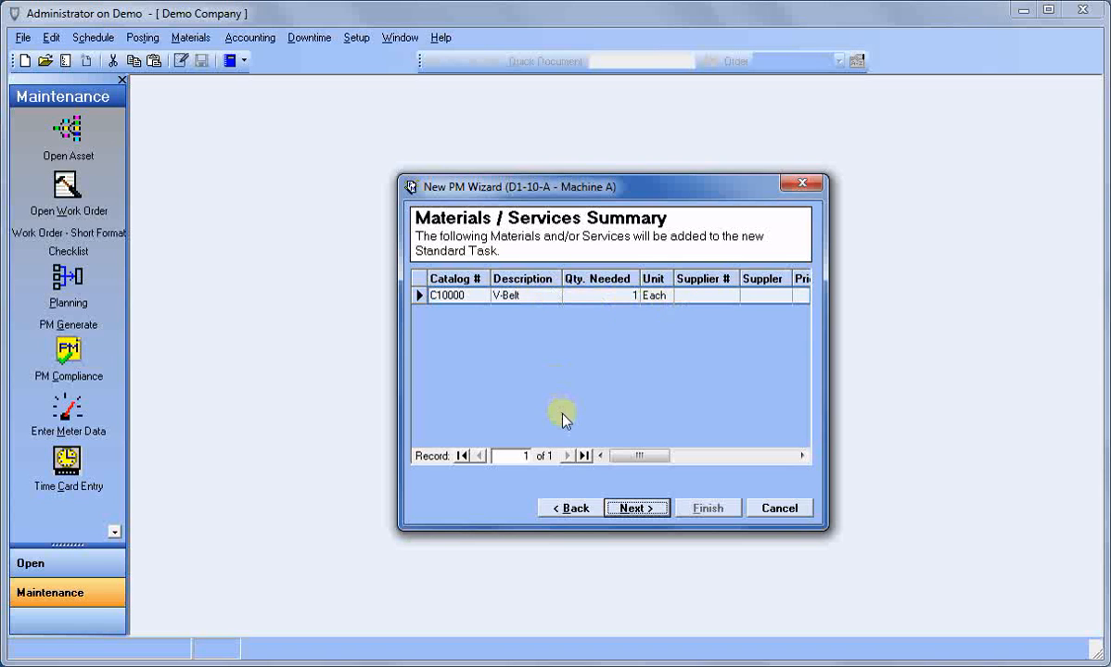
Accept the materials summary and choose Date Interval as the task's trigger type
click(638, 508)
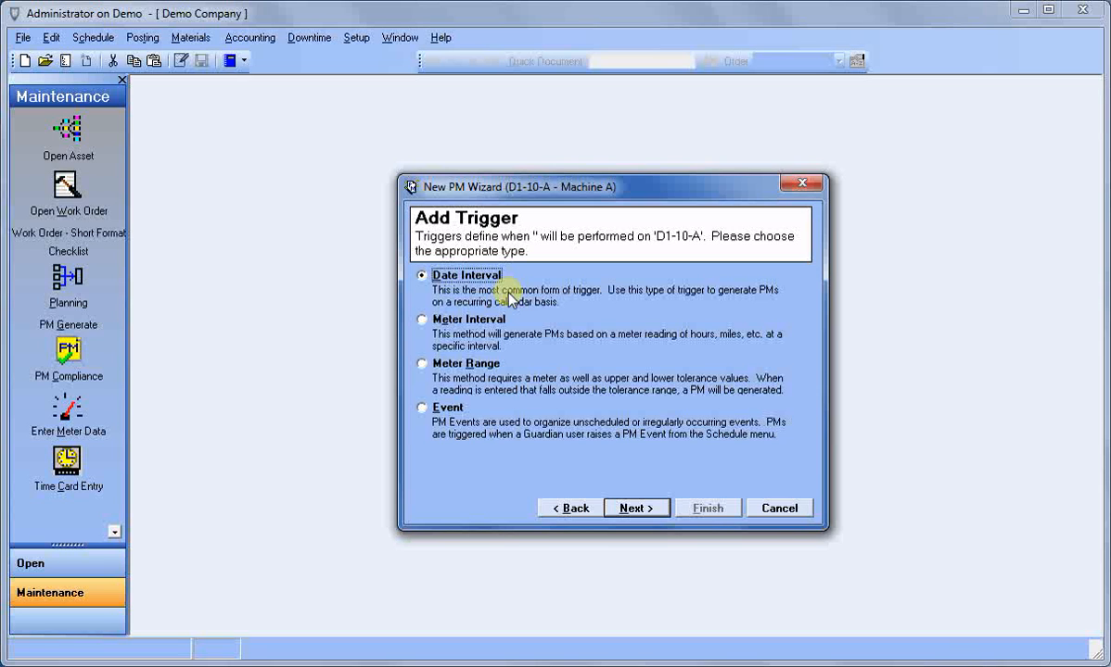
click(637, 509)
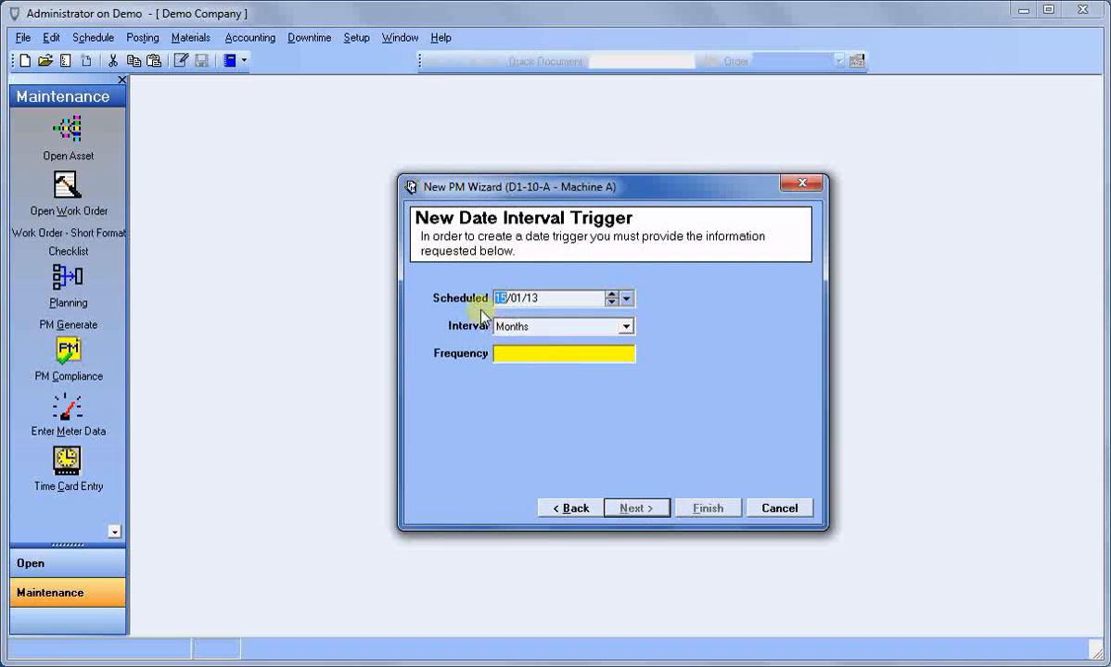
Schedule the date trigger for Feb 01, 2013 and set its frequency to 6 months
click(628, 299)
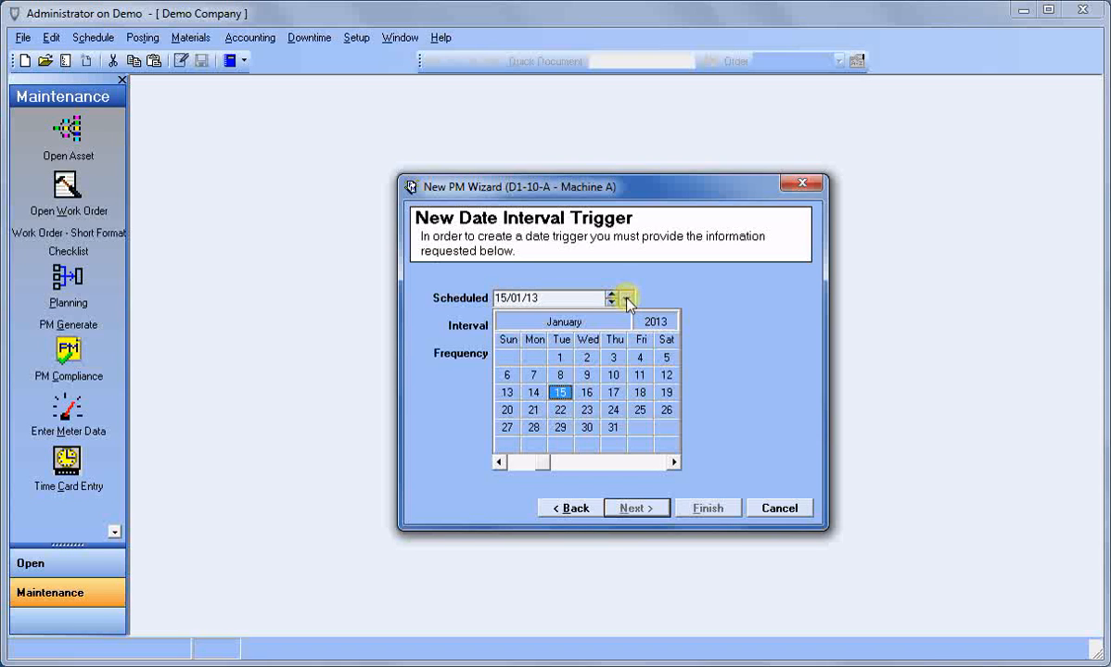
click(674, 462)
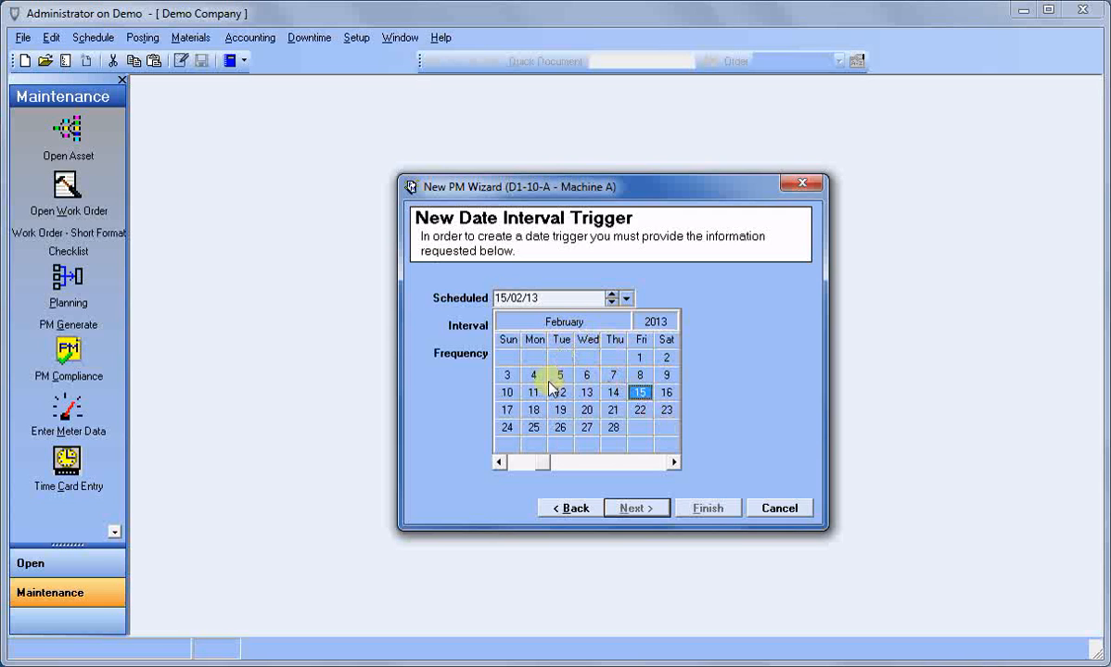
click(640, 357)
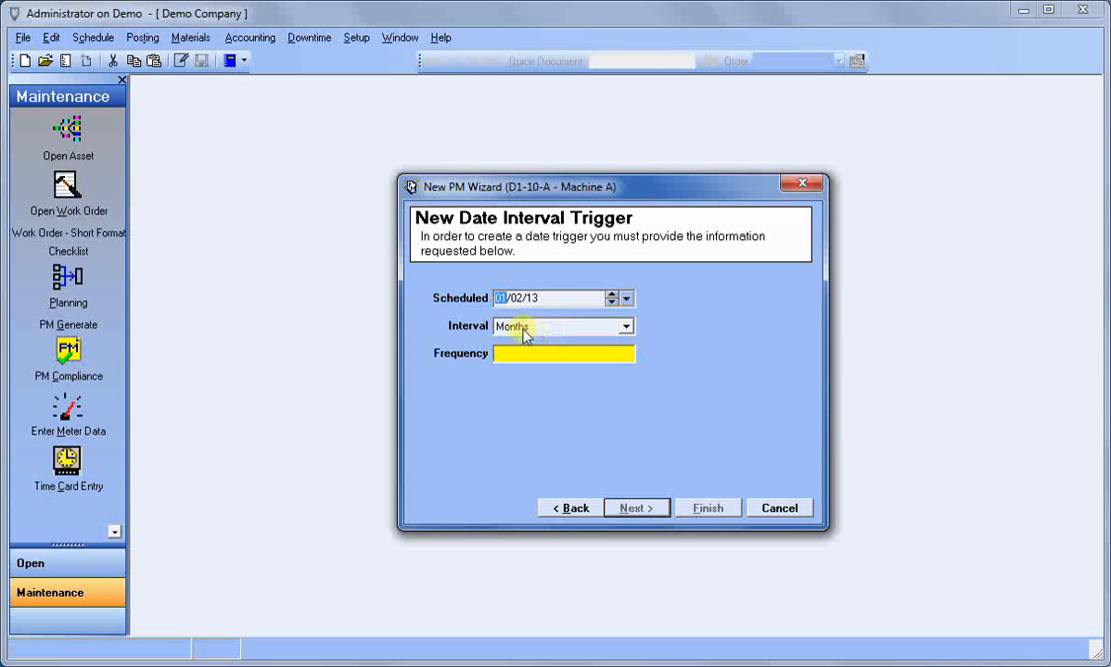
click(576, 355)
text(6)
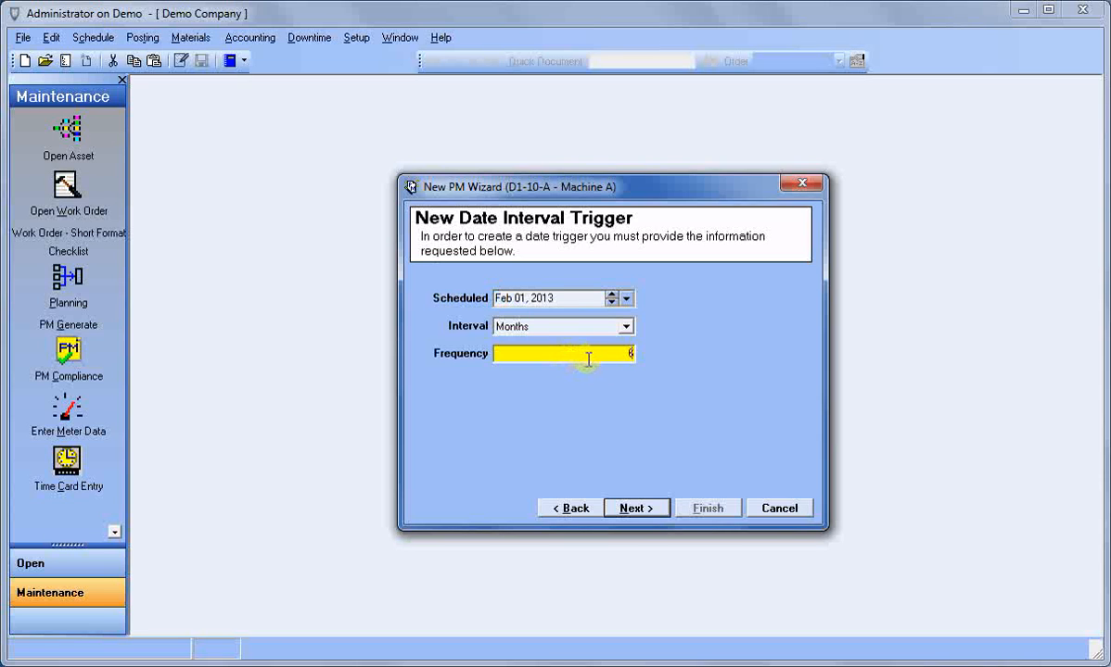
Change the trigger's interval to Weeks with a frequency of 26, keeping the scheduled date
click(626, 328)
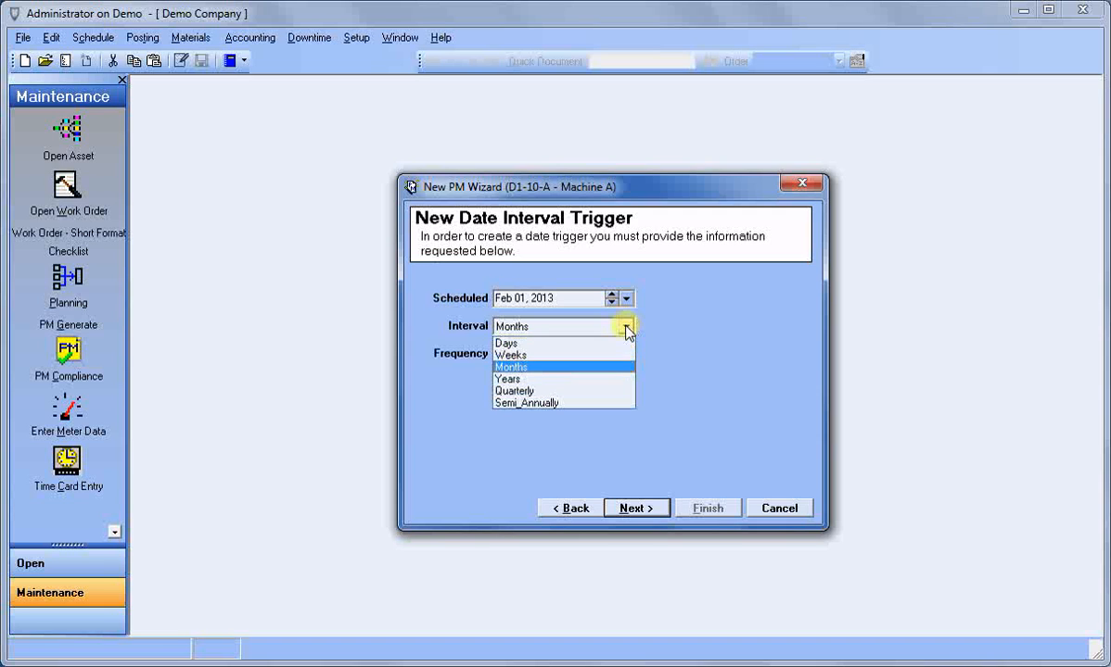
click(530, 356)
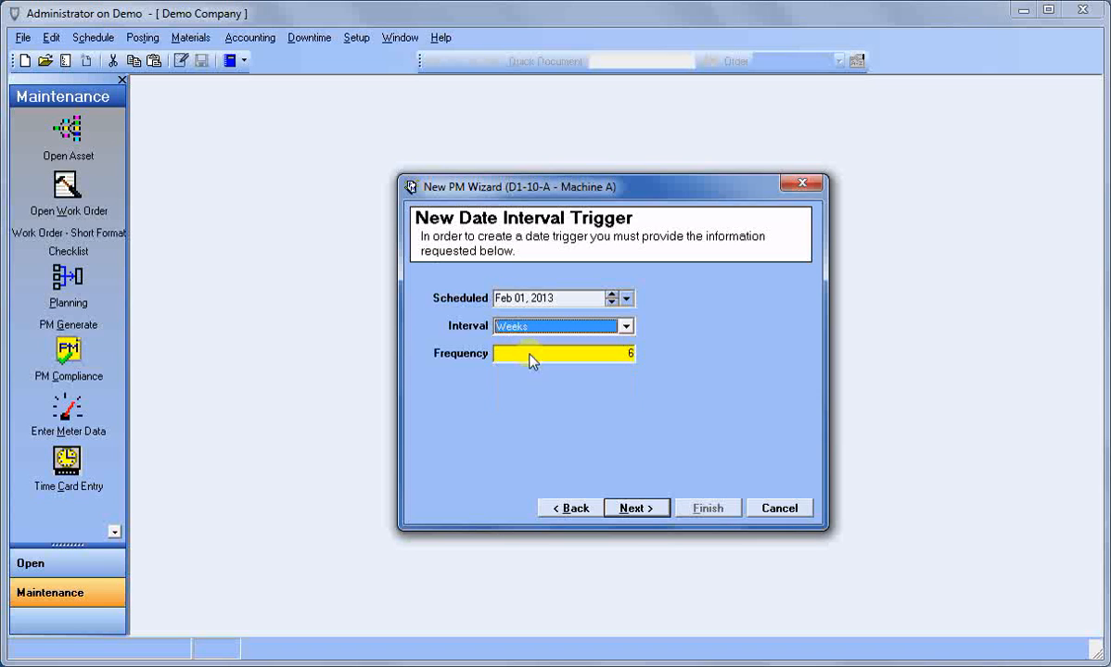
click(629, 357)
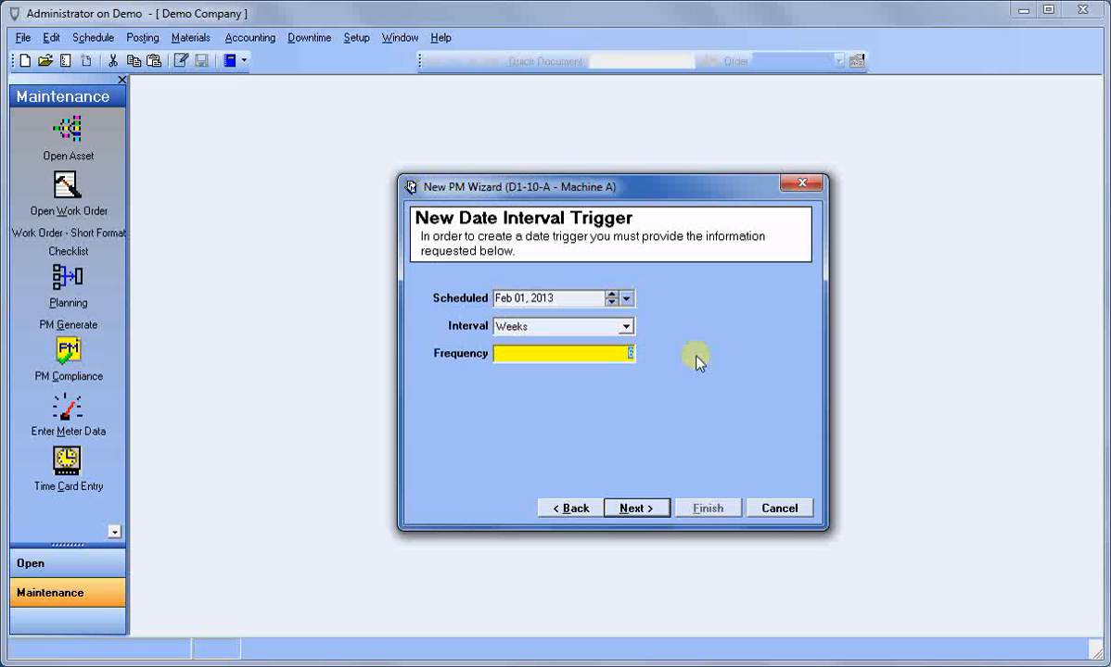
text(26)
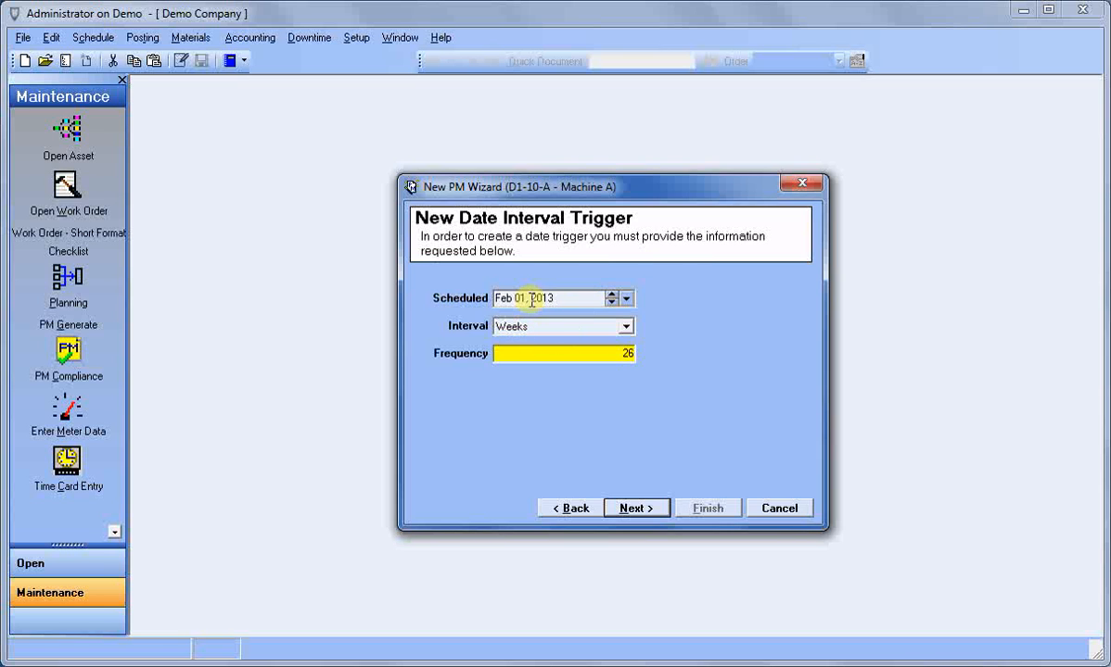
click(628, 298)
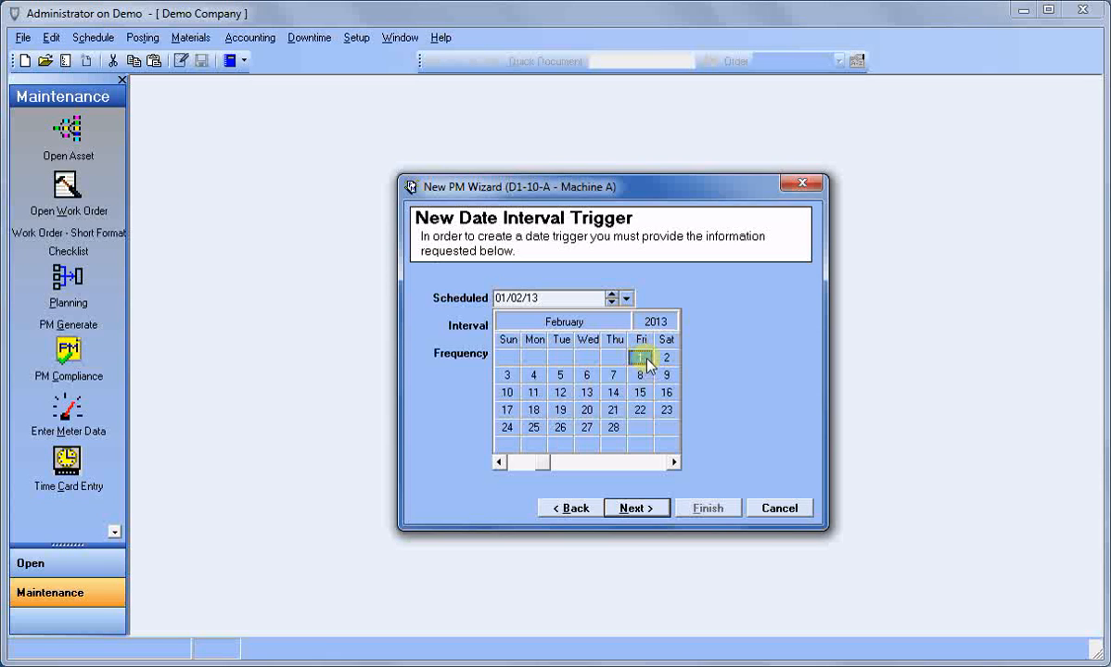
click(628, 301)
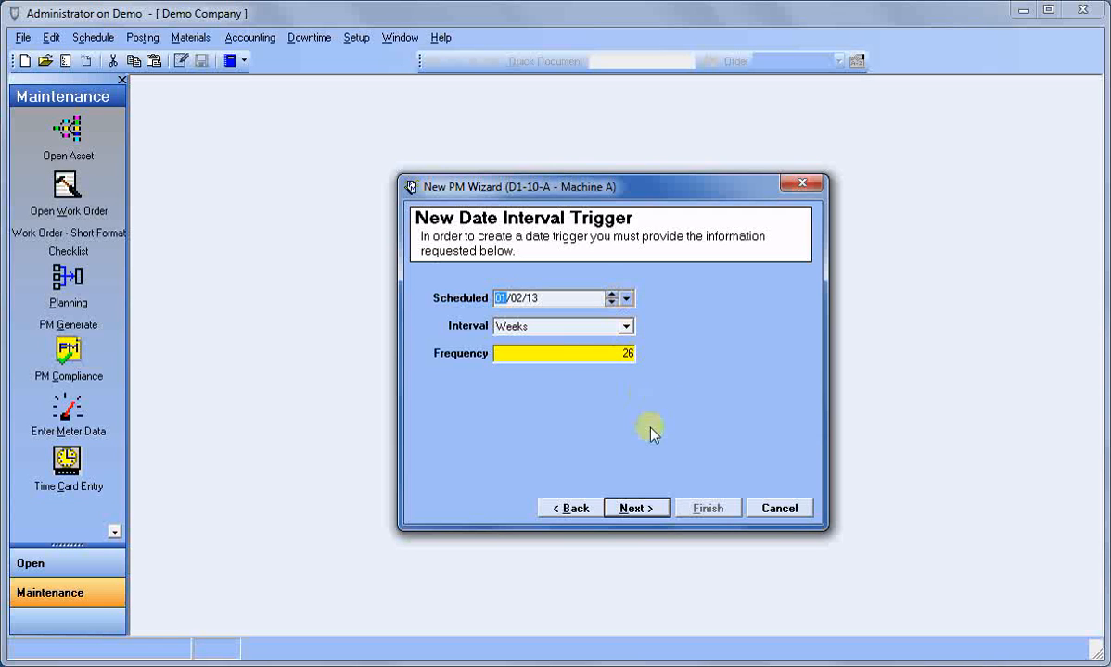
Complete the wizard with no employee assigned and the default work order priority, saving the new PM and exiting
click(635, 510)
click(636, 509)
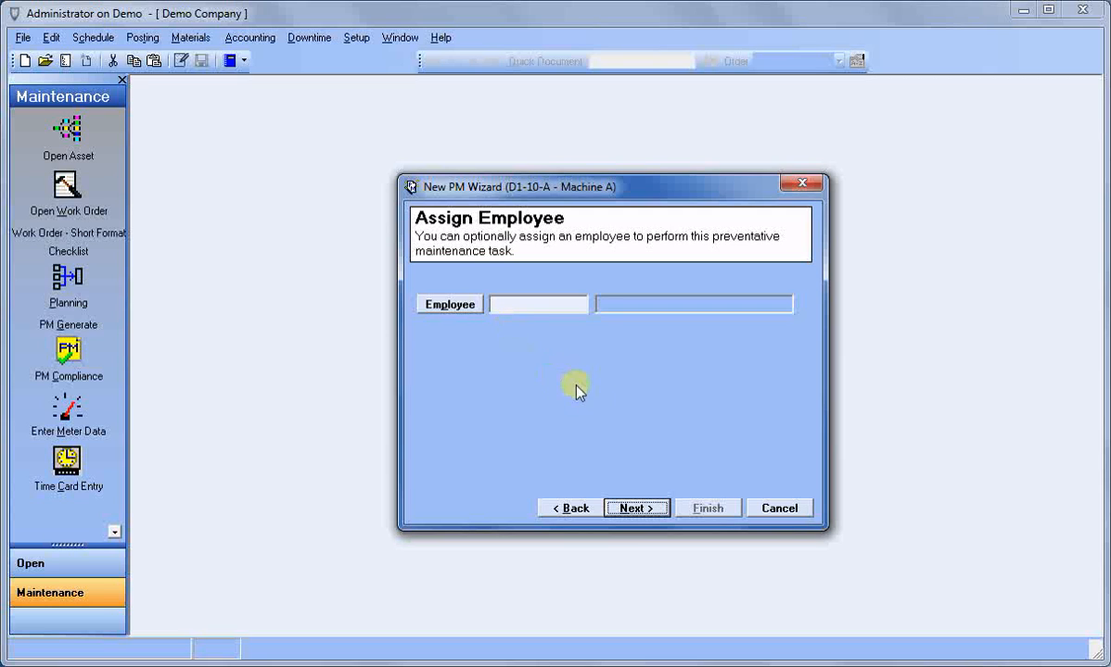
click(638, 510)
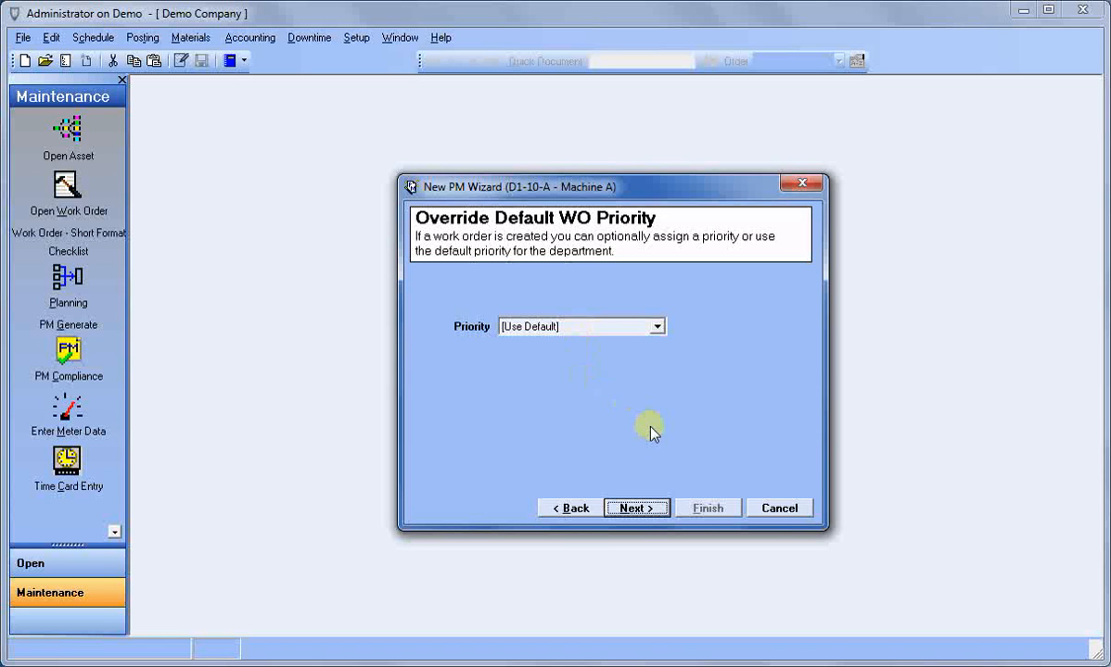
click(636, 509)
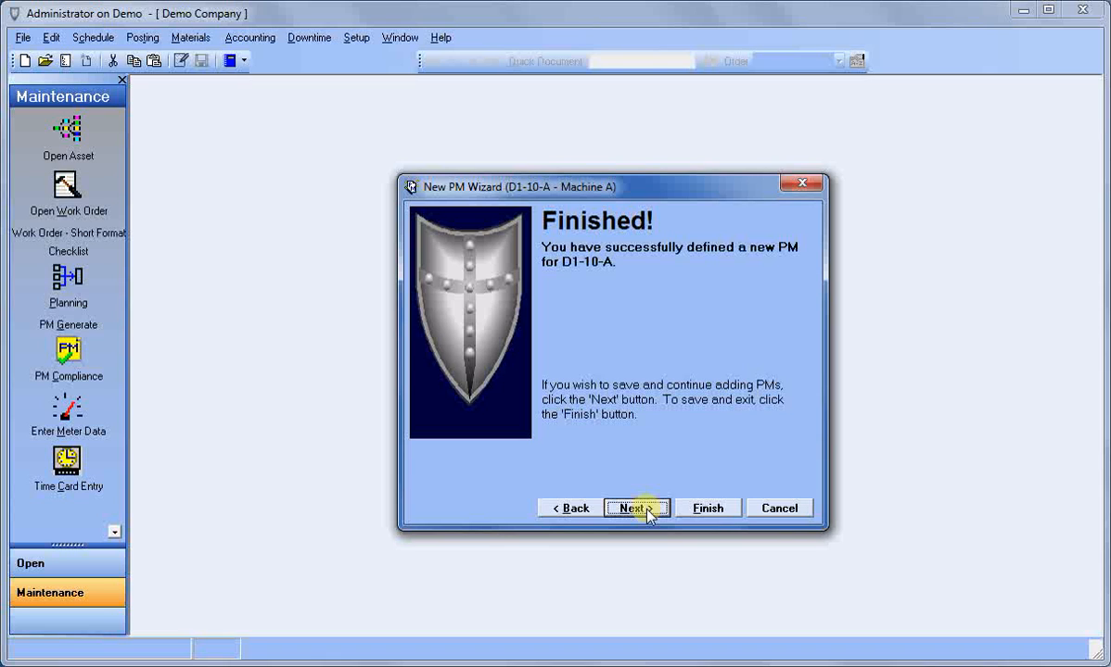
click(707, 508)
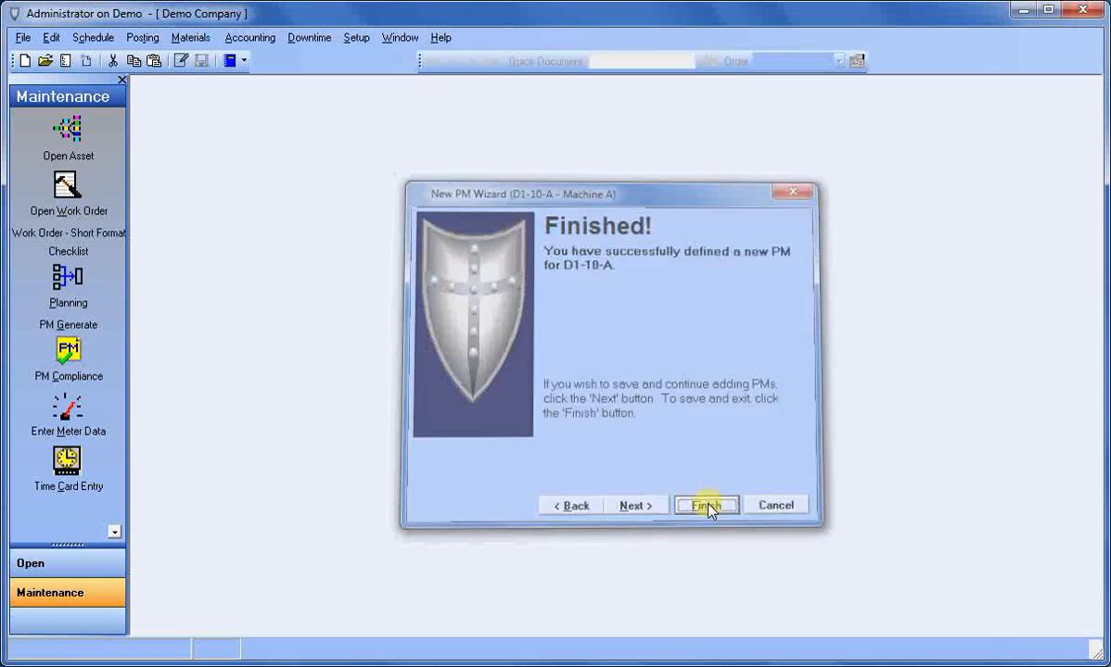